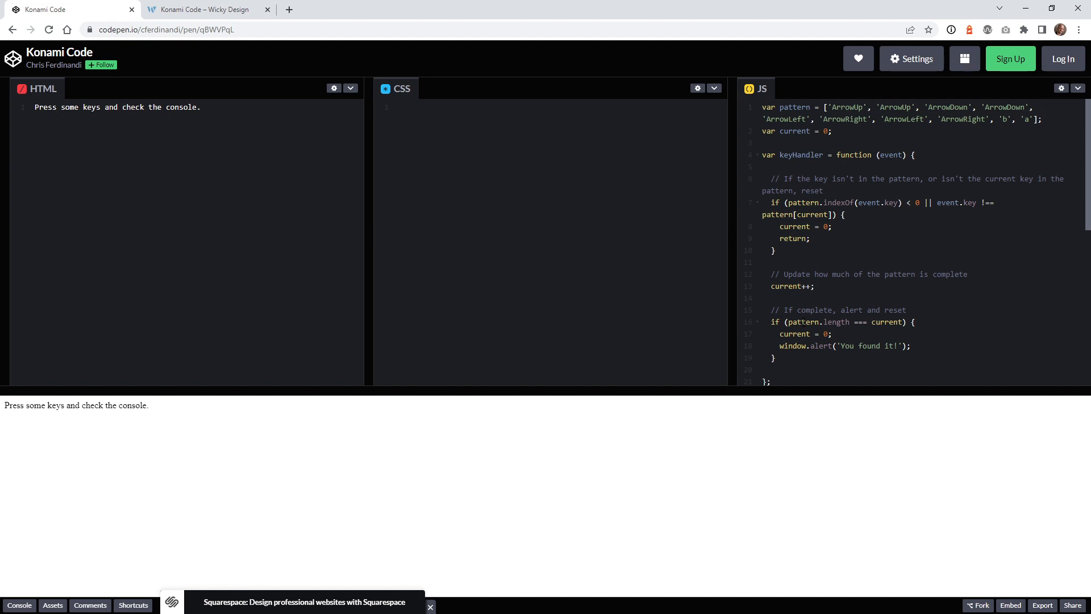
Step: Finish the Konami key sequence in the CodePen demo with a and dismiss the alert
key("a")
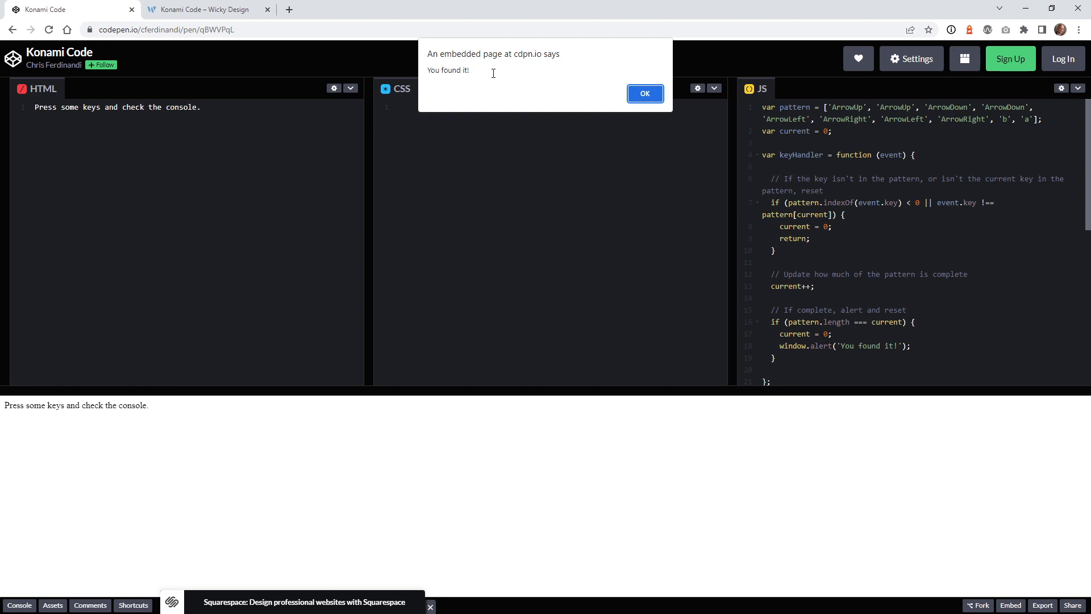
left_click(644, 95)
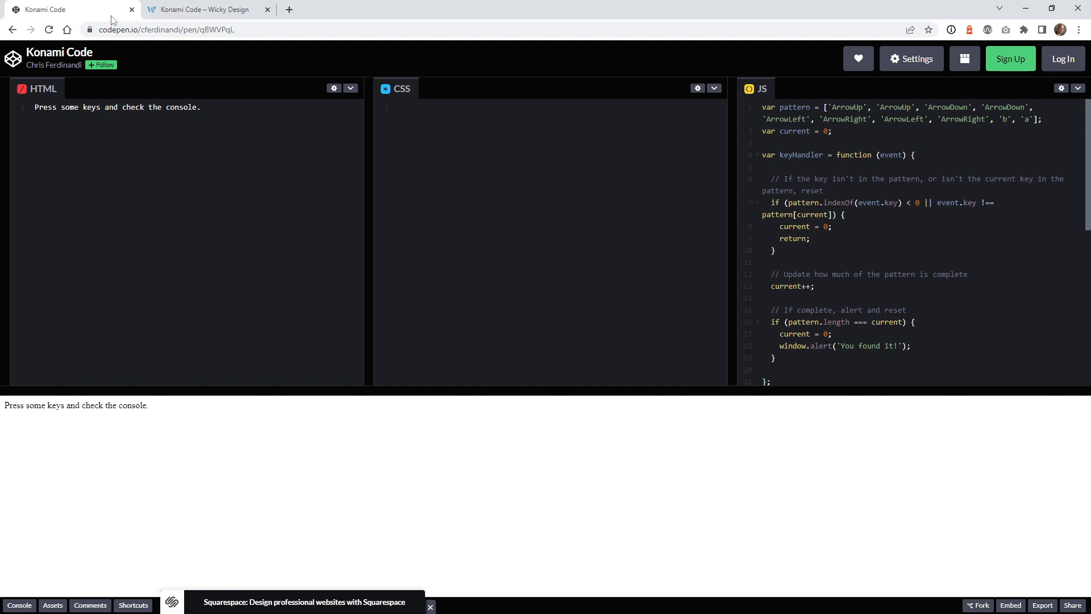
Step: Switch to the Wicky Design page, trigger its Easter egg section with the key sequence wicky, and close the section
left_click(170, 10)
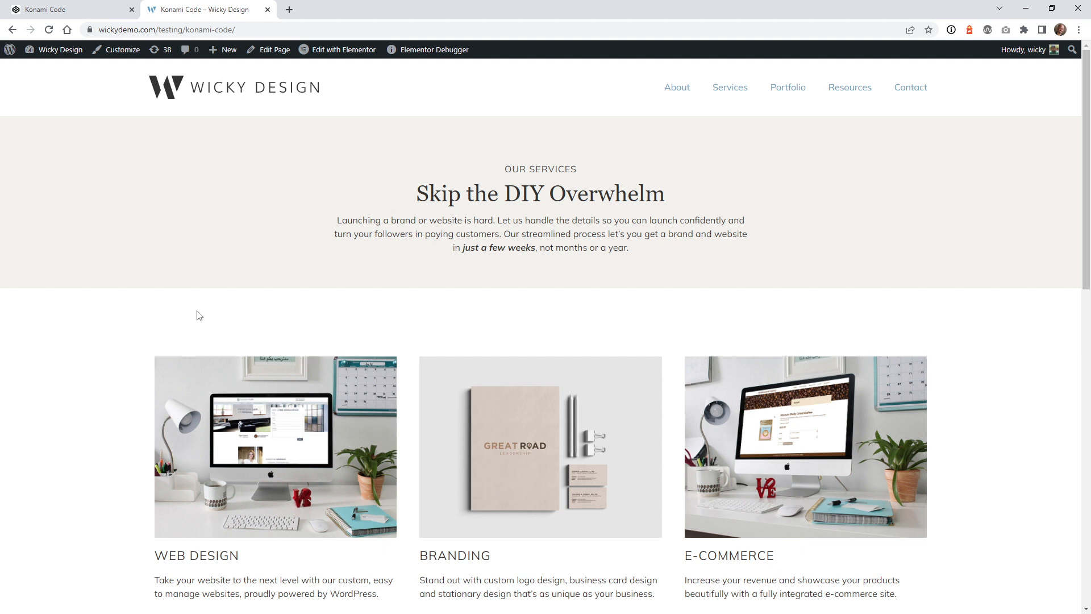
key("w")
key("i")
key("c")
key("k")
key("y")
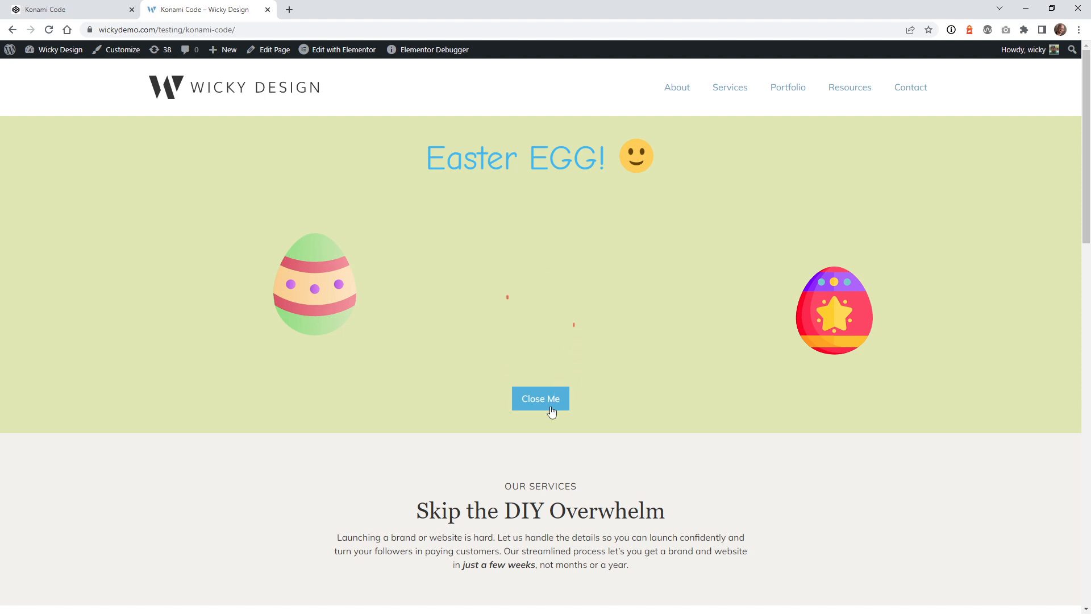
scroll(334, 482, "down", 5)
scroll(449, 310, "up", 5)
left_click(536, 404)
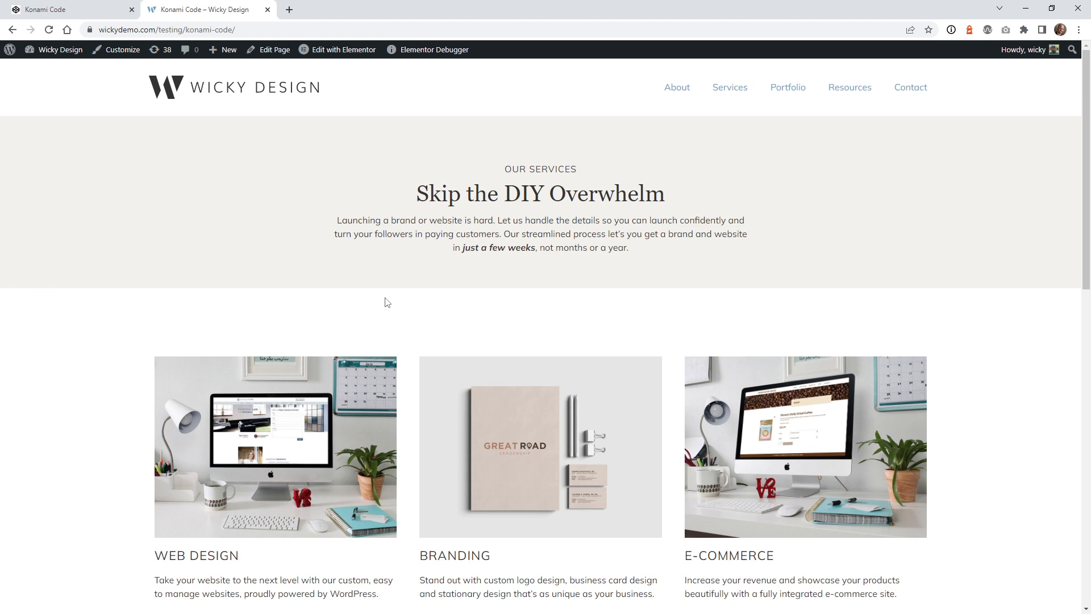
Step: Trigger the Easter egg with the sequence up, up, down, down, left, right, left, right, b, a, and close the section
key("Up")
key("Up")
key("Down")
key("Down")
key("Left")
key("Right")
key("Left")
key("Right")
key("b")
key("a")
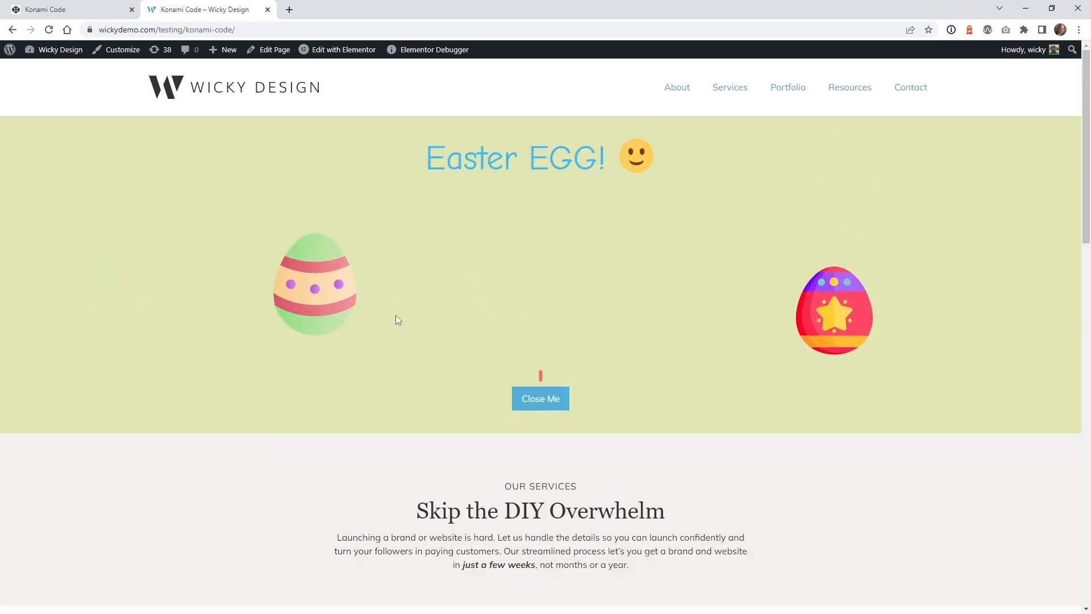
left_click(549, 402)
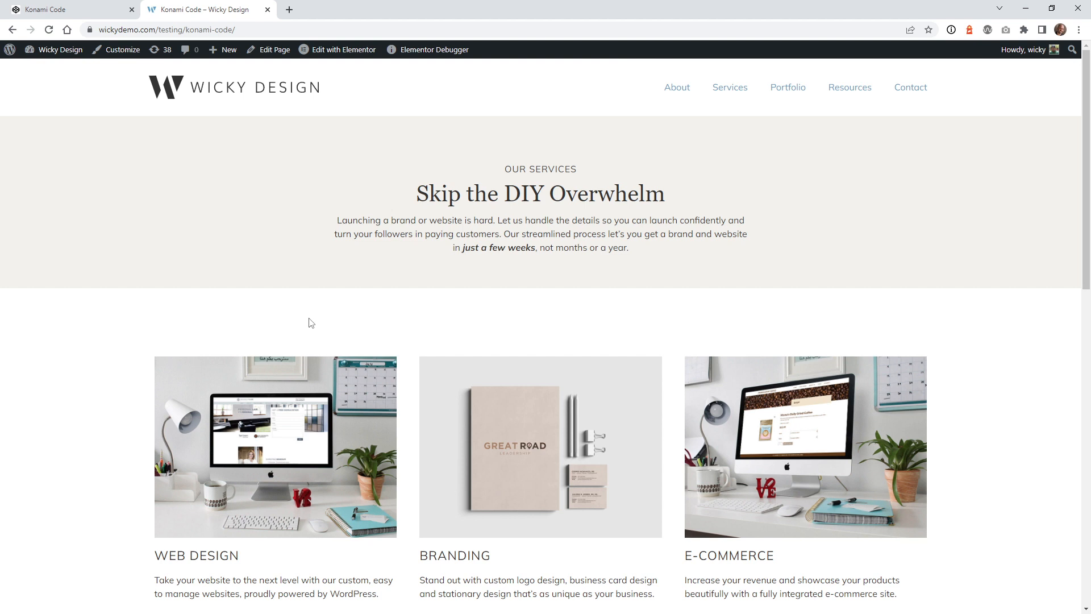
Step: Trigger the pop-up version of the Easter egg with the key sequence wicky and dismiss the pop-up
type("wicky")
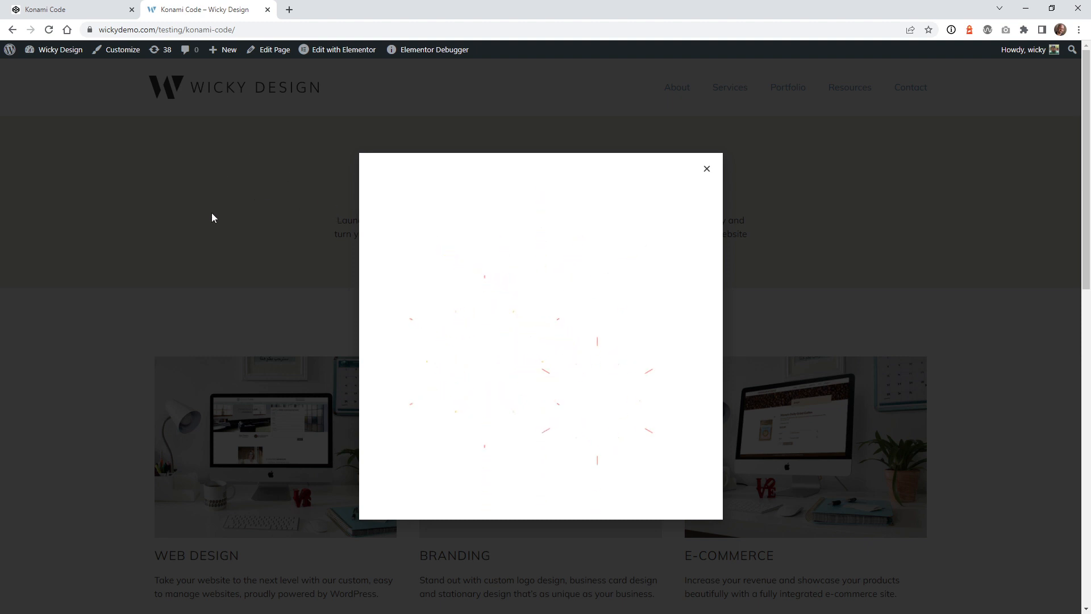
left_click(229, 258)
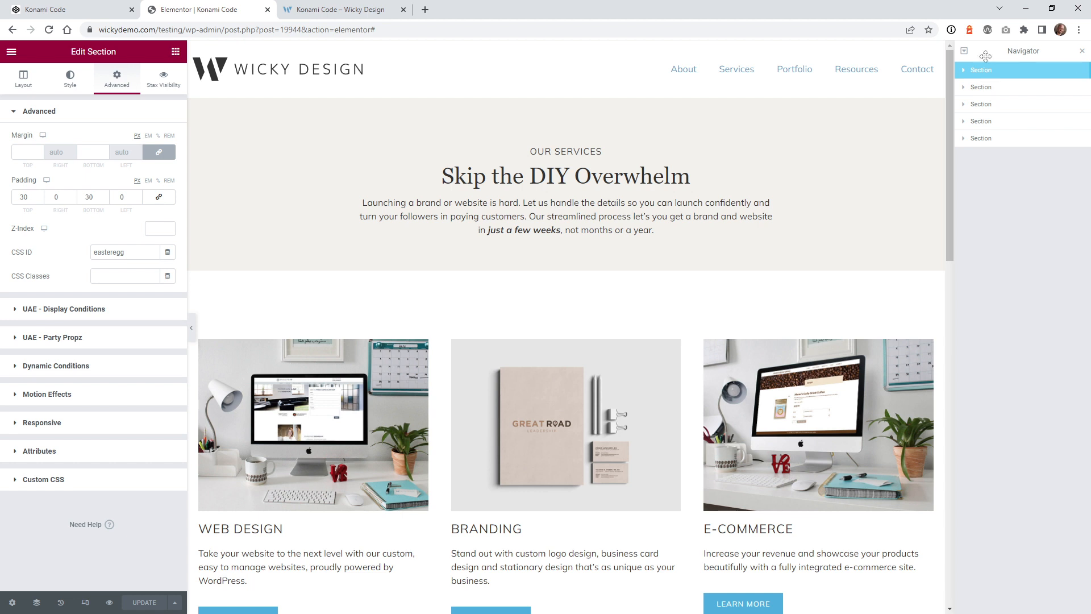
Step: Go through the page's five sections in the Elementor structure and return to the first section's settings
left_click(984, 94)
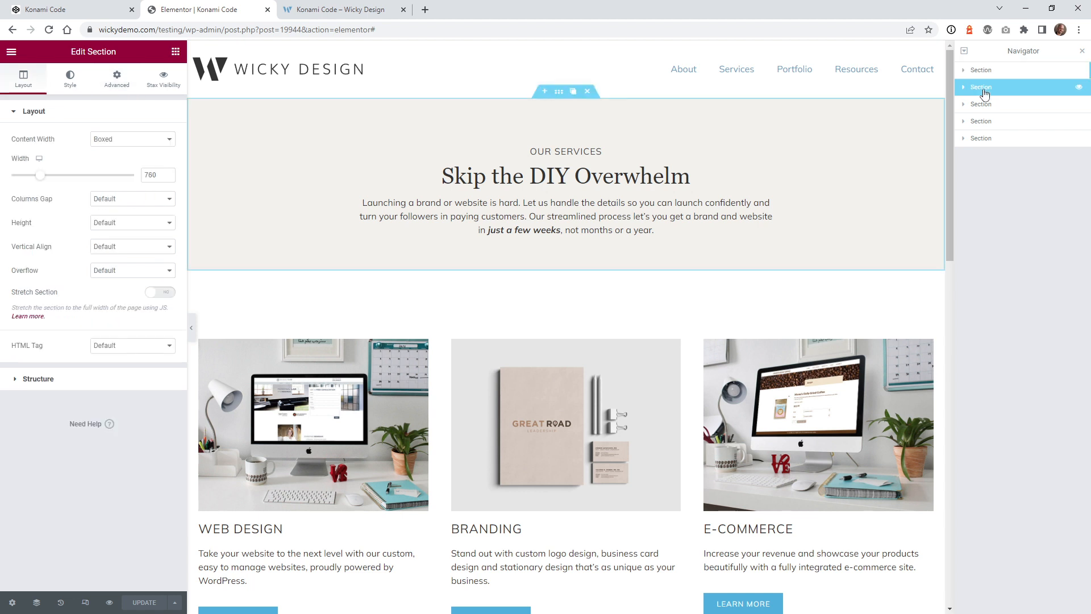
left_click(988, 71)
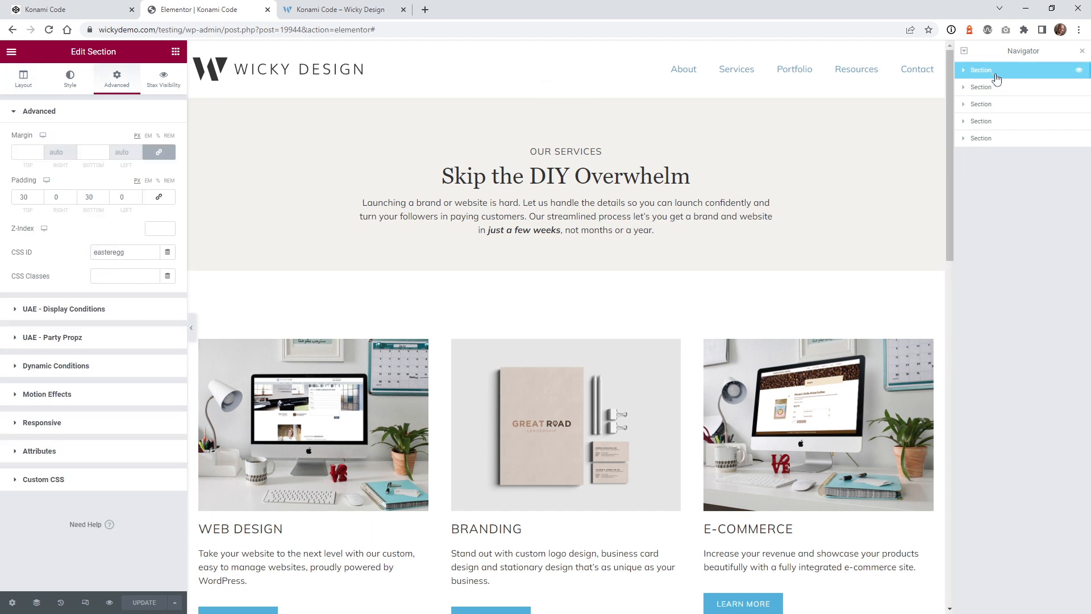
left_click(996, 88)
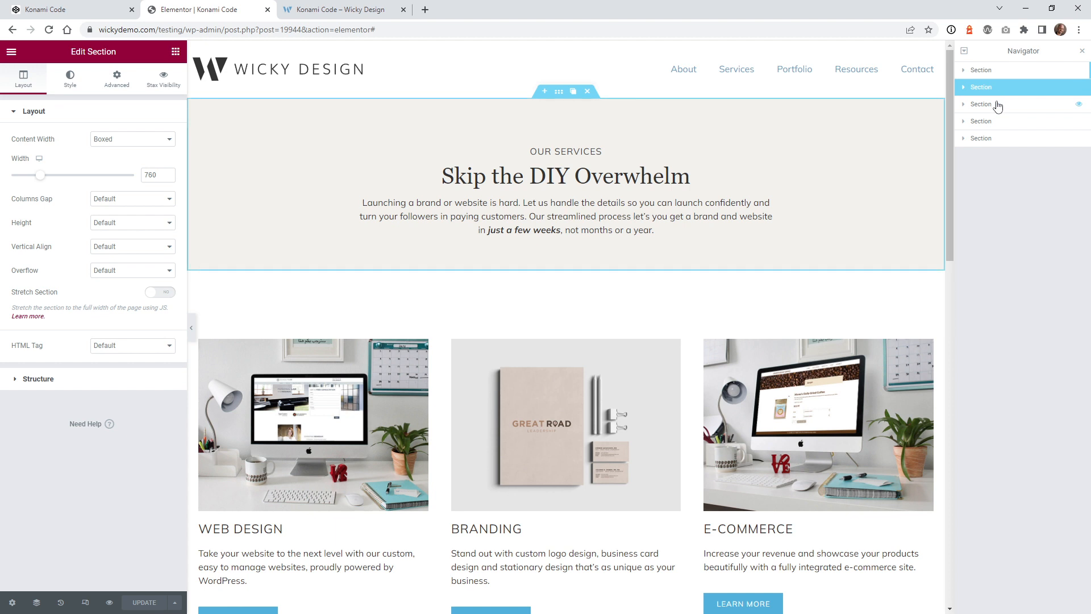
left_click(998, 105)
left_click(1002, 123)
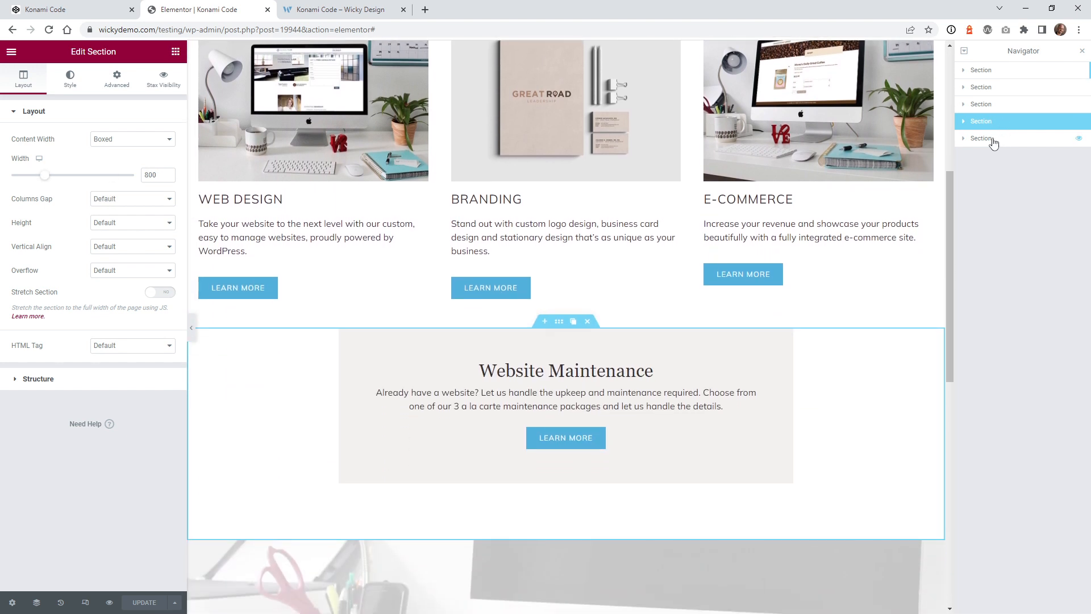
left_click(994, 139)
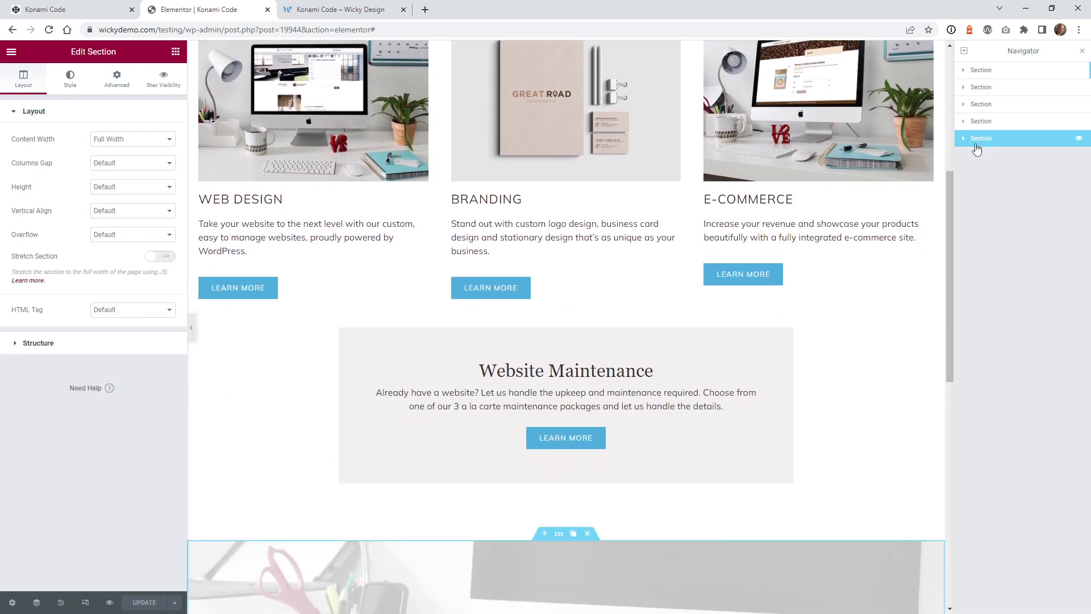
left_click(978, 73)
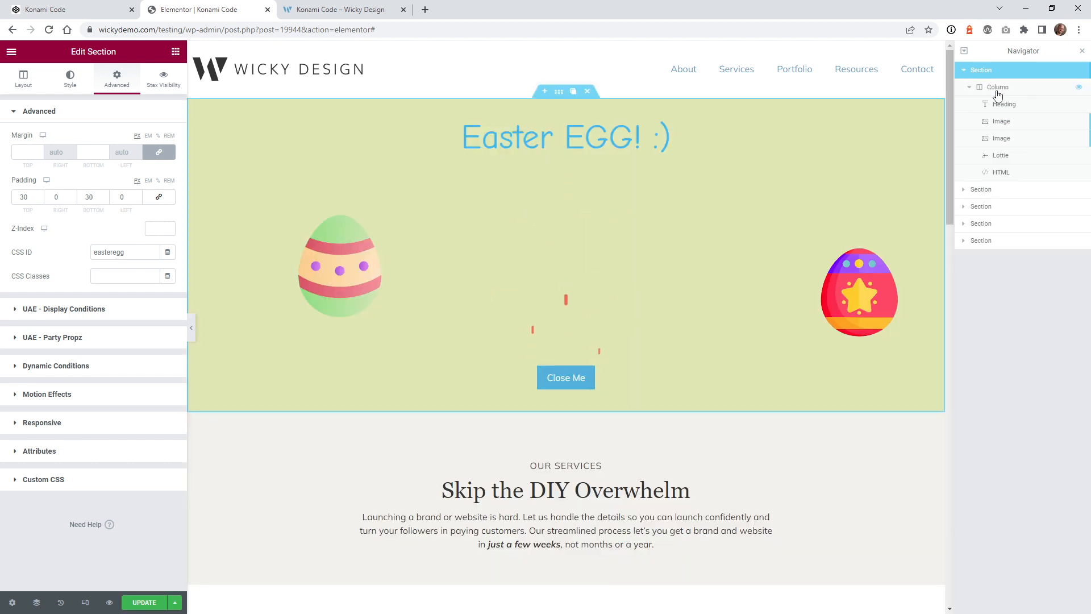
Step: Inspect the Easter egg section's column, heading, two images, Lottie animation and HTML widget for the Close Me button
left_click(995, 89)
left_click(1009, 107)
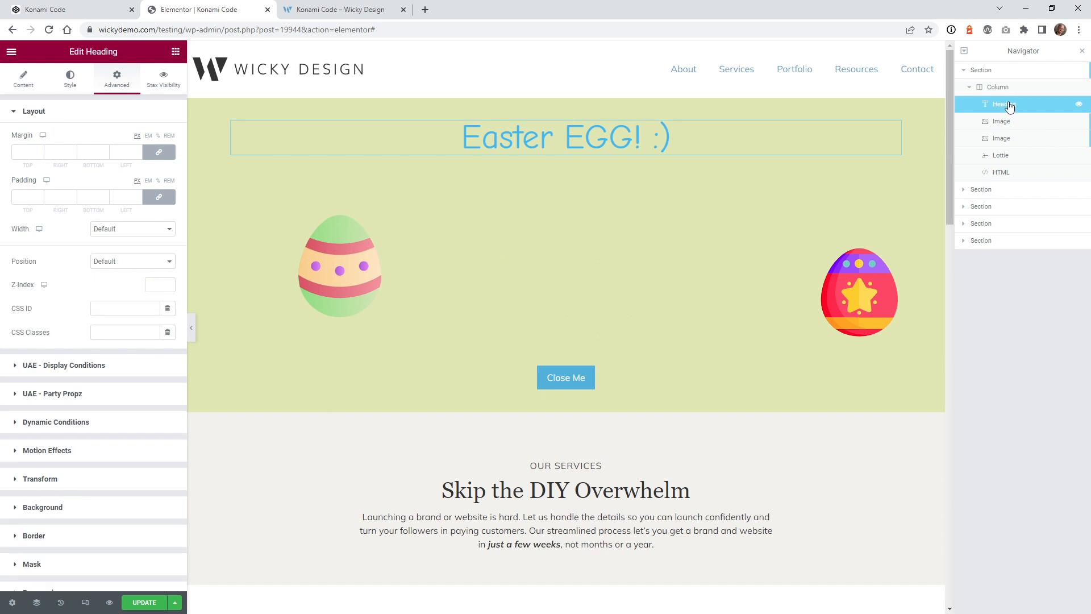
left_click(1010, 127)
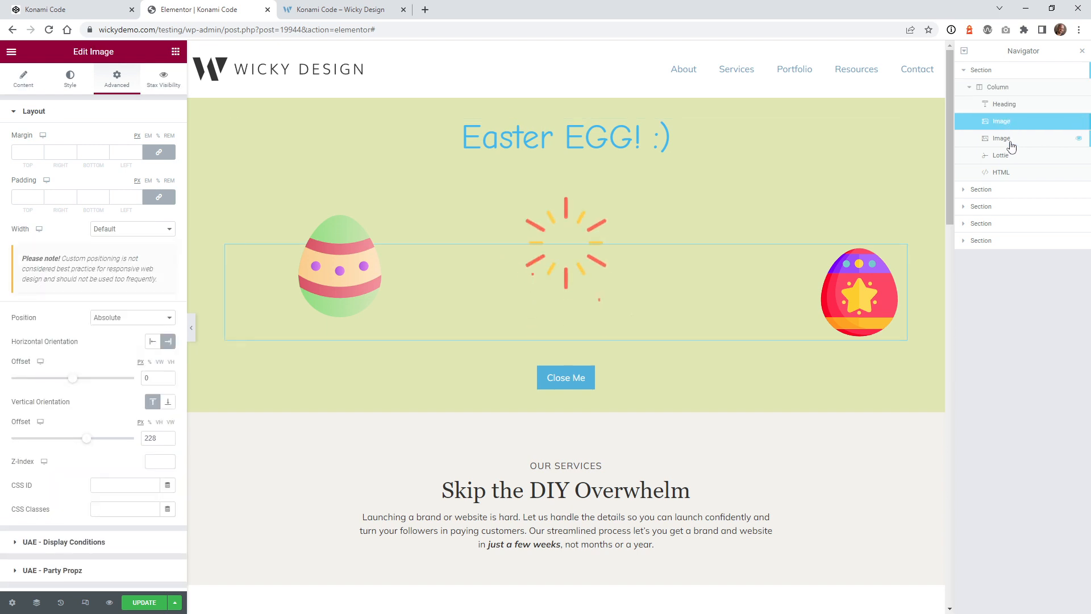
left_click(1010, 142)
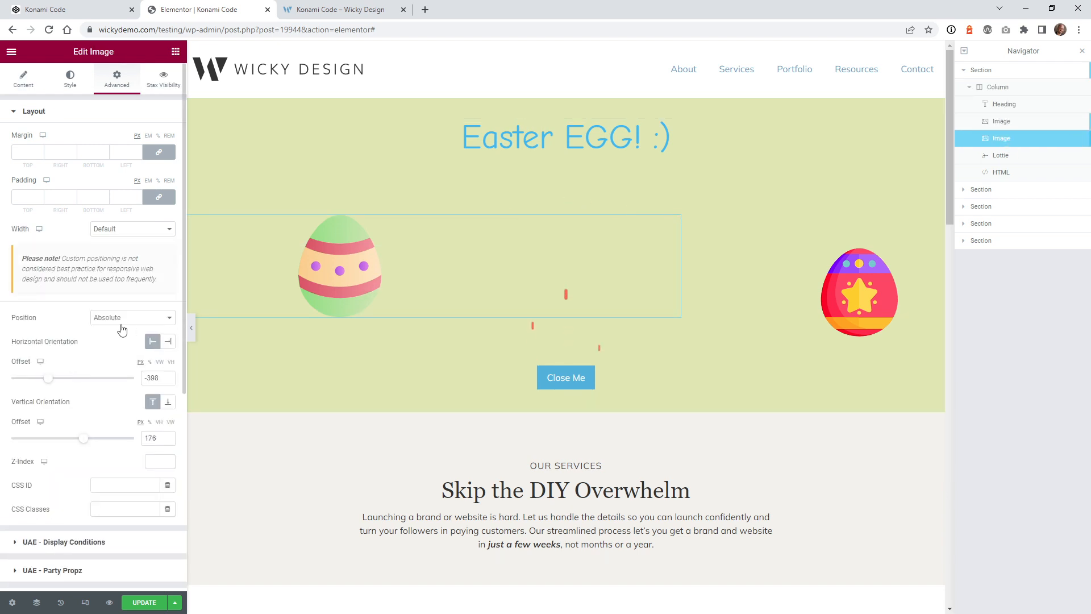
left_click(999, 157)
left_click(1002, 176)
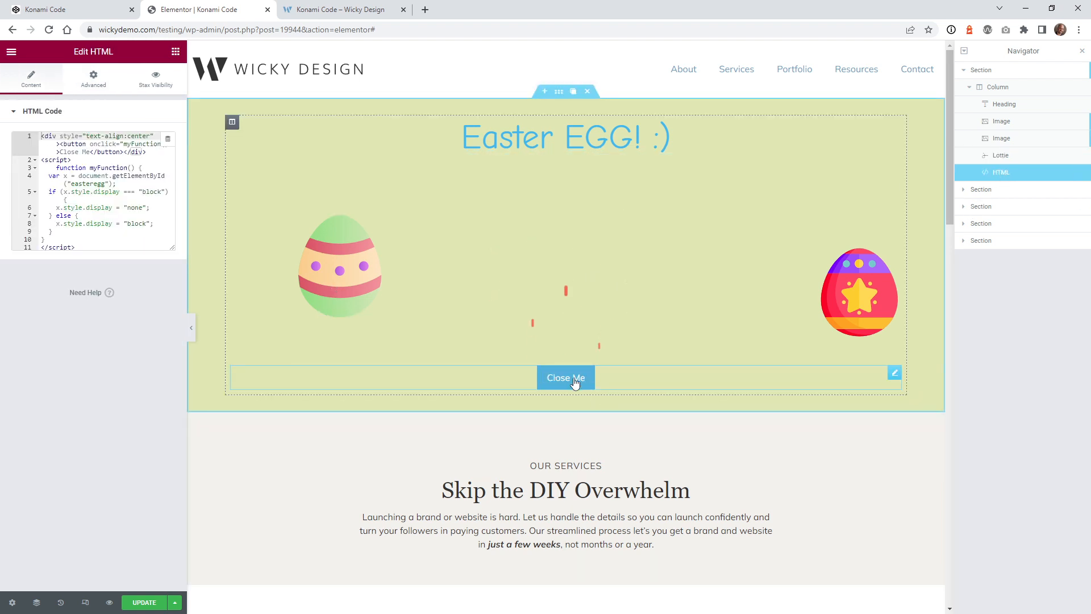
Step: Open the HTML widget in the second section and enlarge its code box and the editing area
left_click(964, 191)
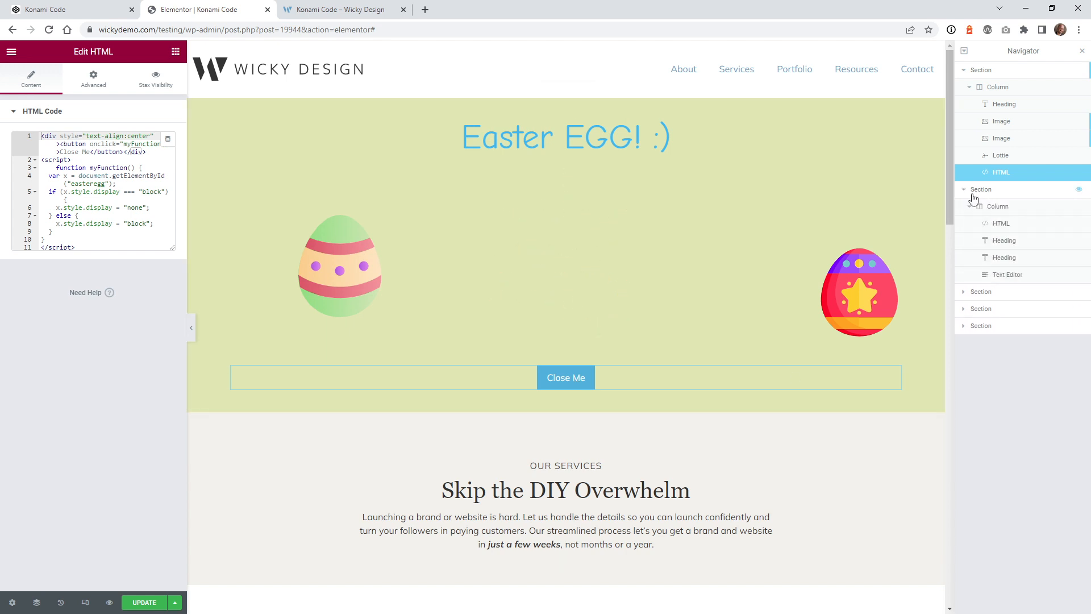
left_click(1003, 225)
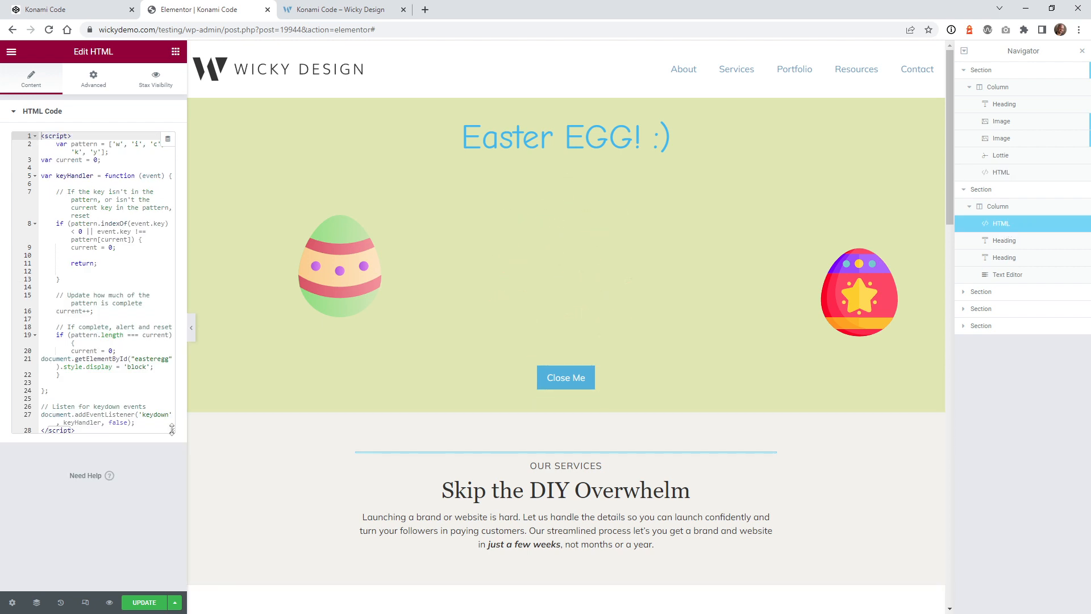
left_click_drag(172, 430, 177, 482)
left_click_drag(186, 436, 222, 433)
Step: Switch to the CodePen demo and highlight the window.alert line in its JavaScript to examine it
left_click(106, 6)
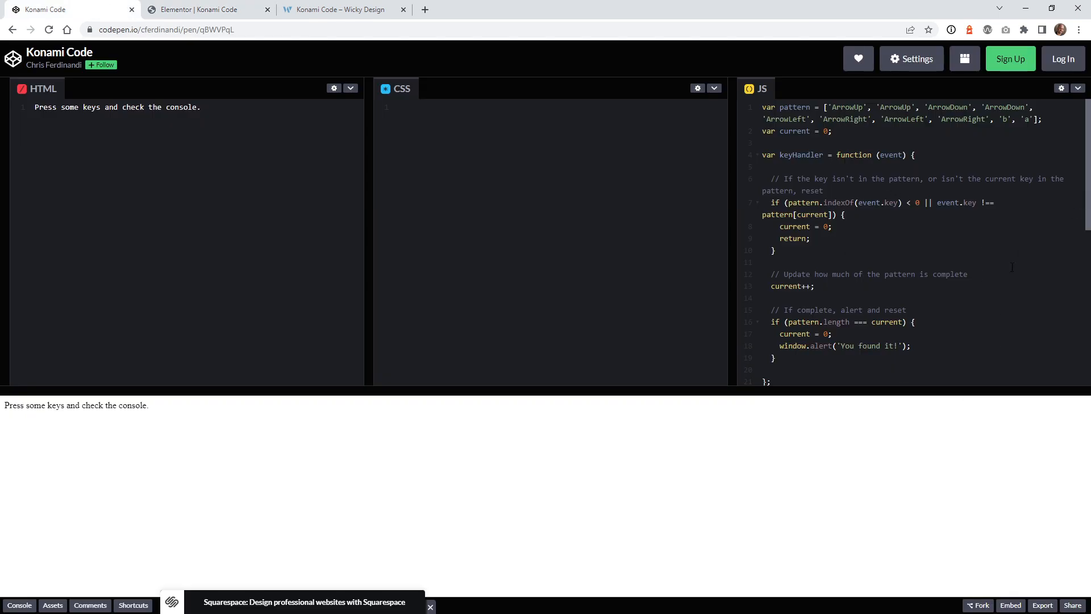
scroll(1011, 267, "down", 2)
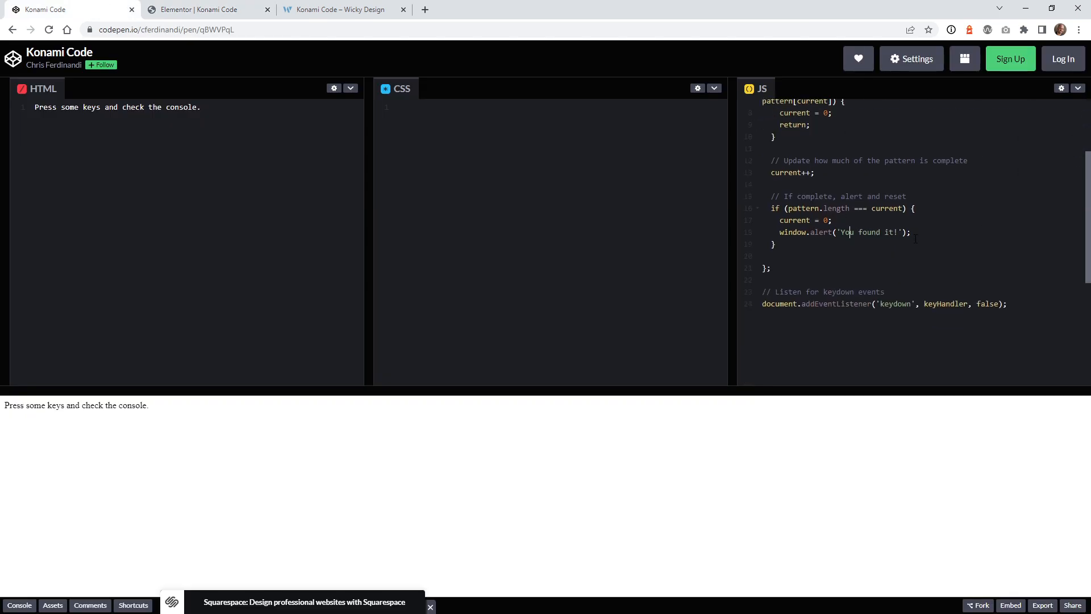
left_click_drag(915, 239, 788, 234)
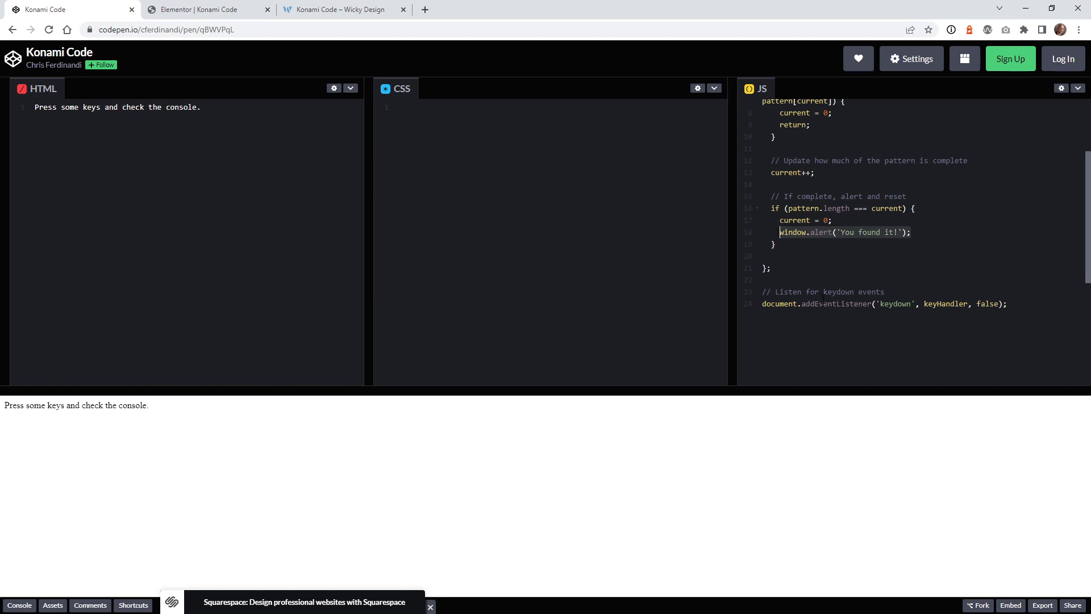
left_click(823, 298)
scroll(860, 305, "up", 2)
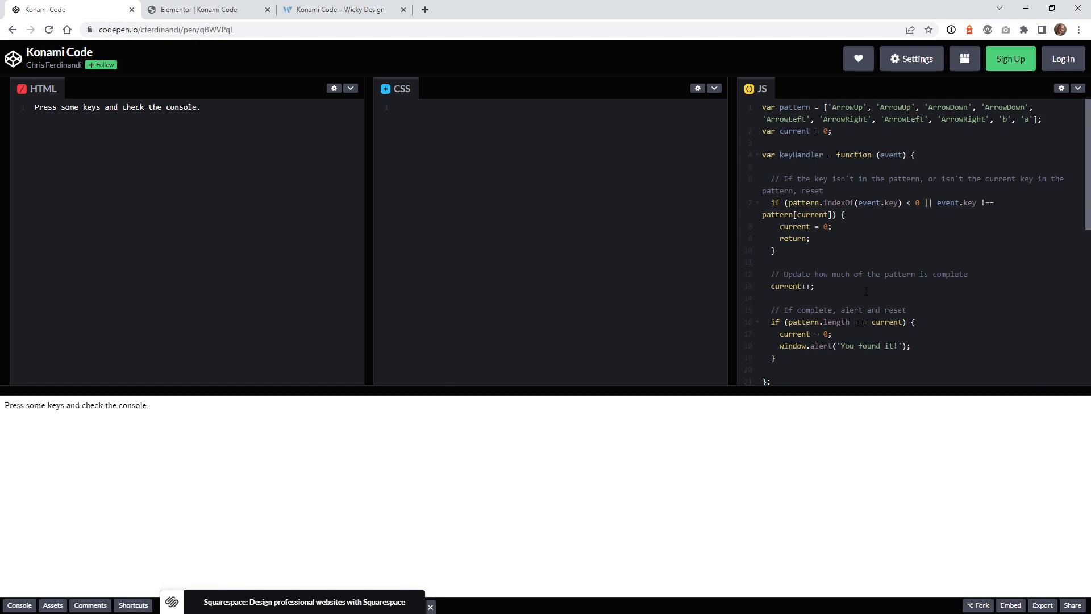
Step: Return to the Elementor editor and select the entire script in the second section's HTML widget
left_click(341, 9)
left_click(204, 9)
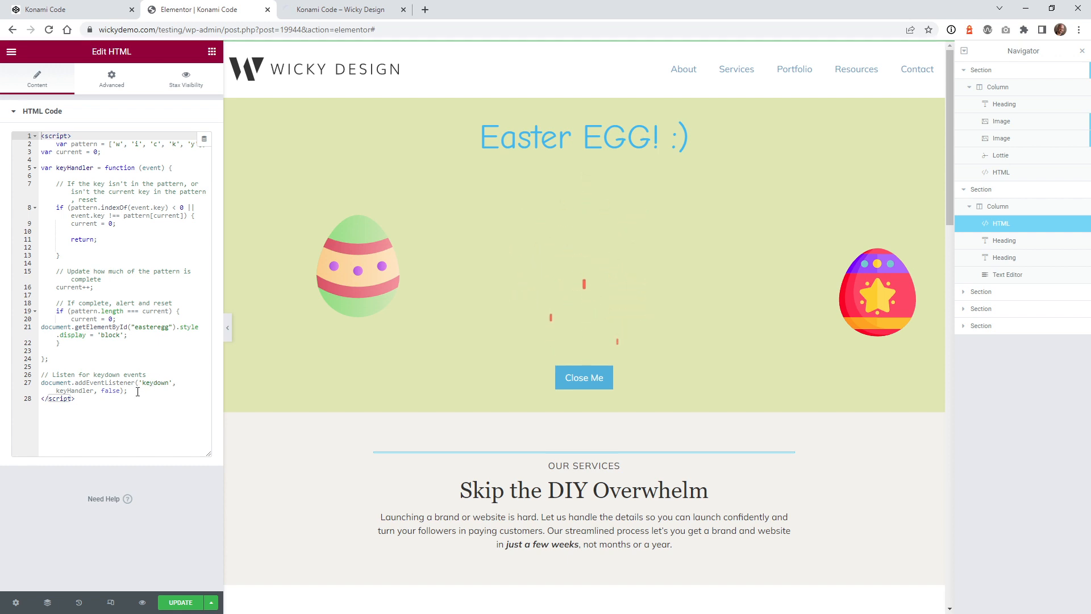
left_click_drag(75, 398, 35, 136)
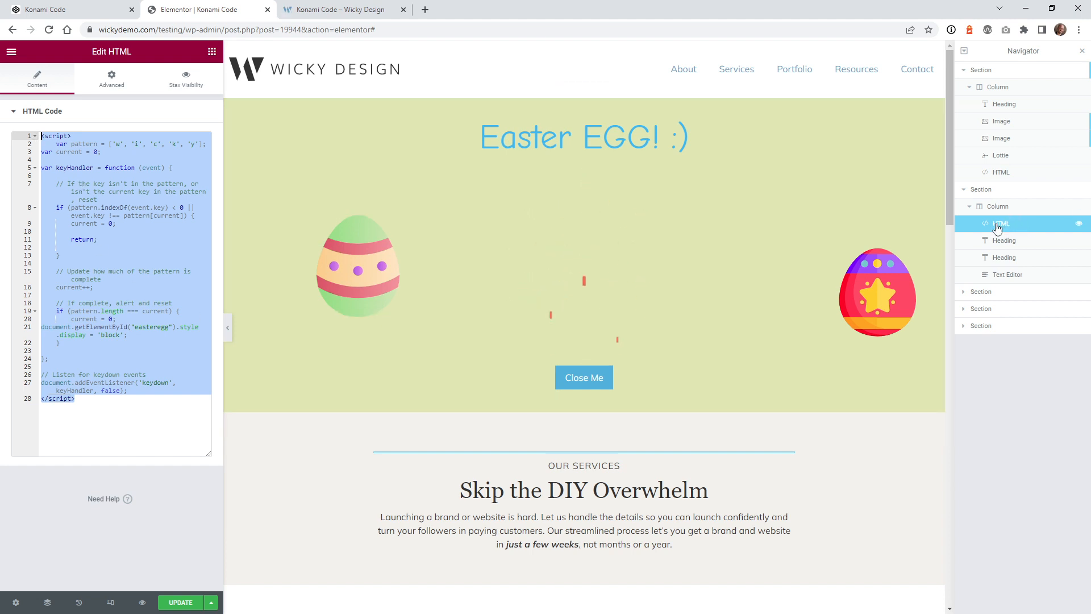
Step: Check the settings of the Easter egg section and of the Our Services section that holds the script
left_click(978, 193)
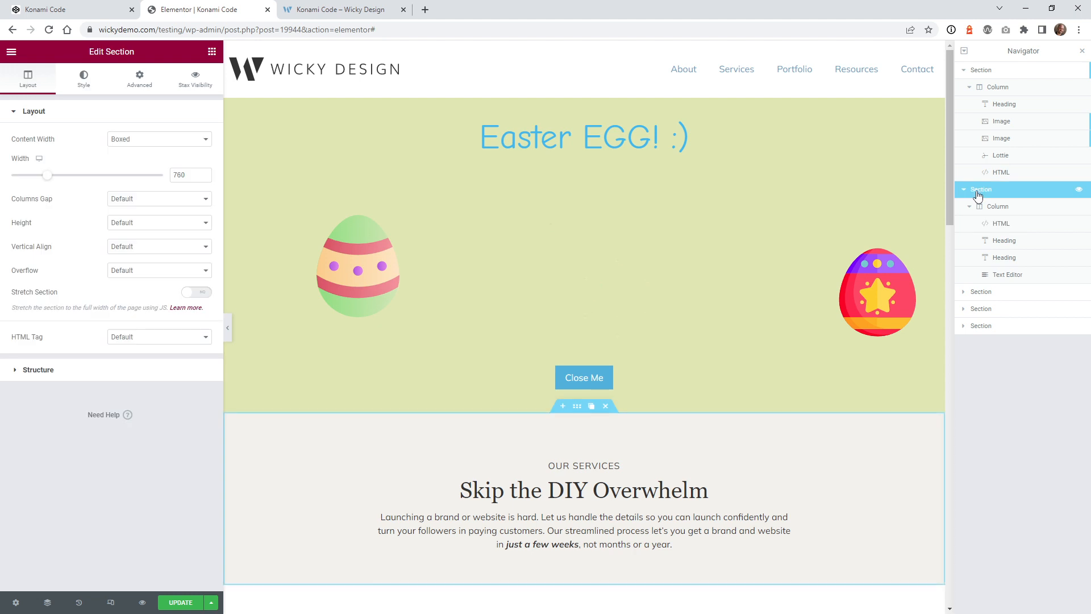
left_click(980, 72)
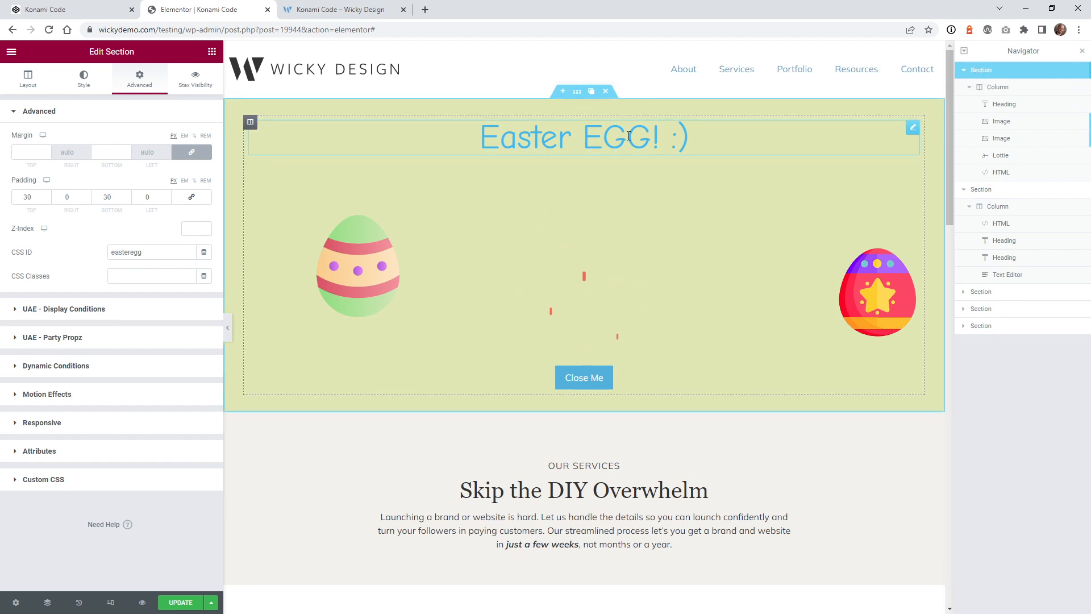
left_click(999, 193)
Step: Reopen the script's HTML widget and enlarge the code box and editing area so long code lines fit
left_click(1004, 225)
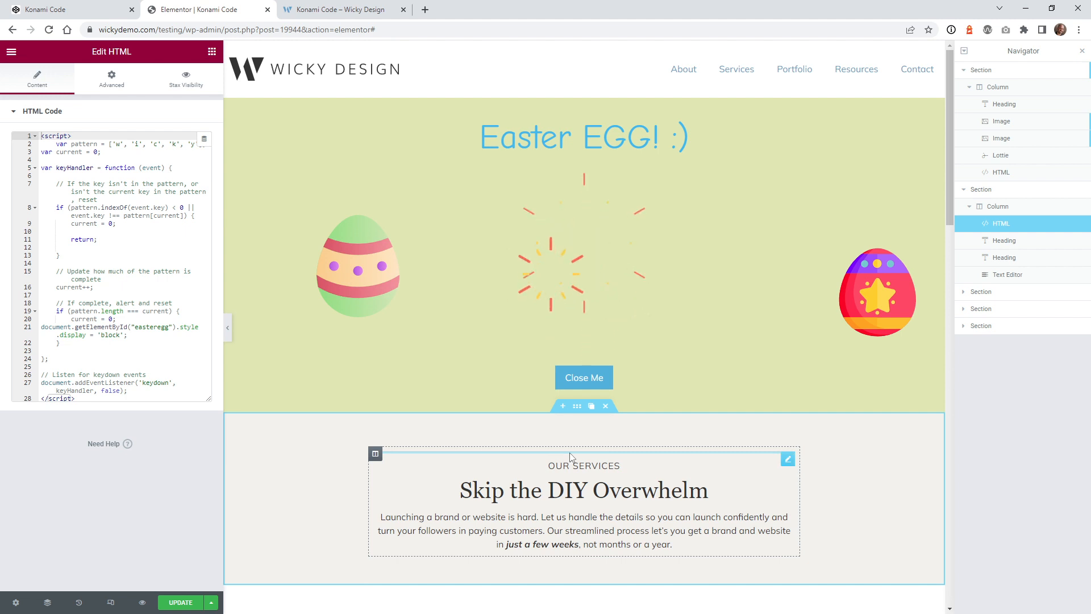
left_click_drag(208, 398, 208, 431)
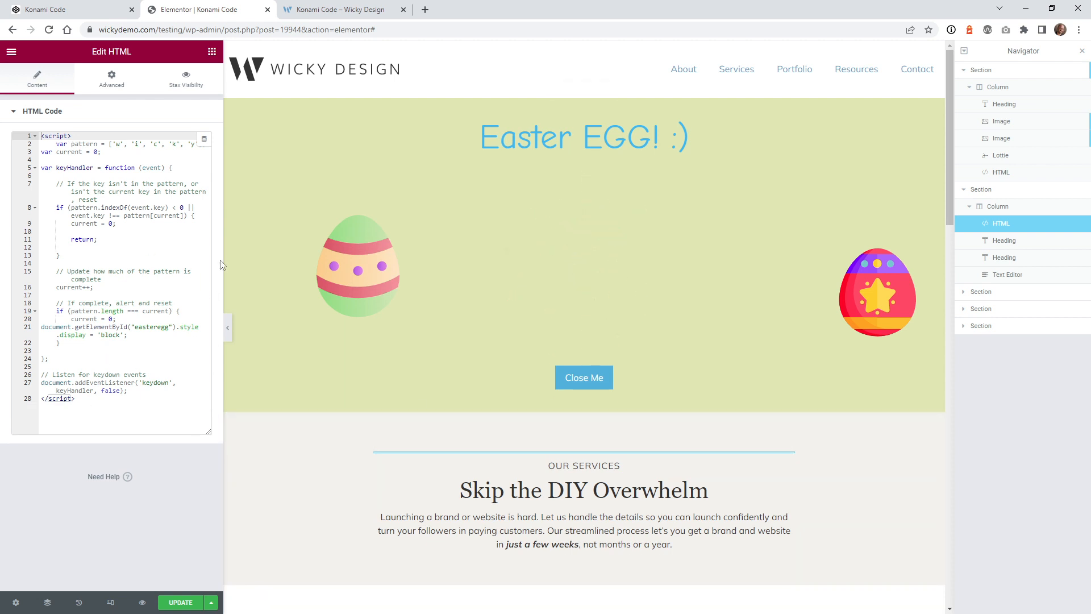
left_click_drag(221, 245, 379, 250)
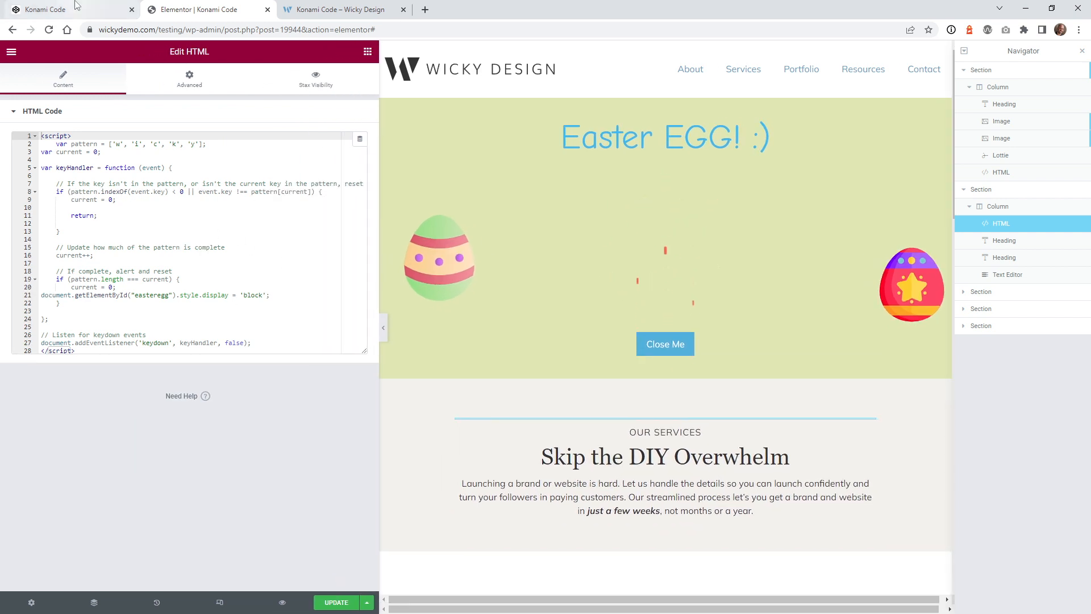
Step: Highlight the pattern array with the letters w, i, c, k, y in the script to examine it
left_click(57, 146)
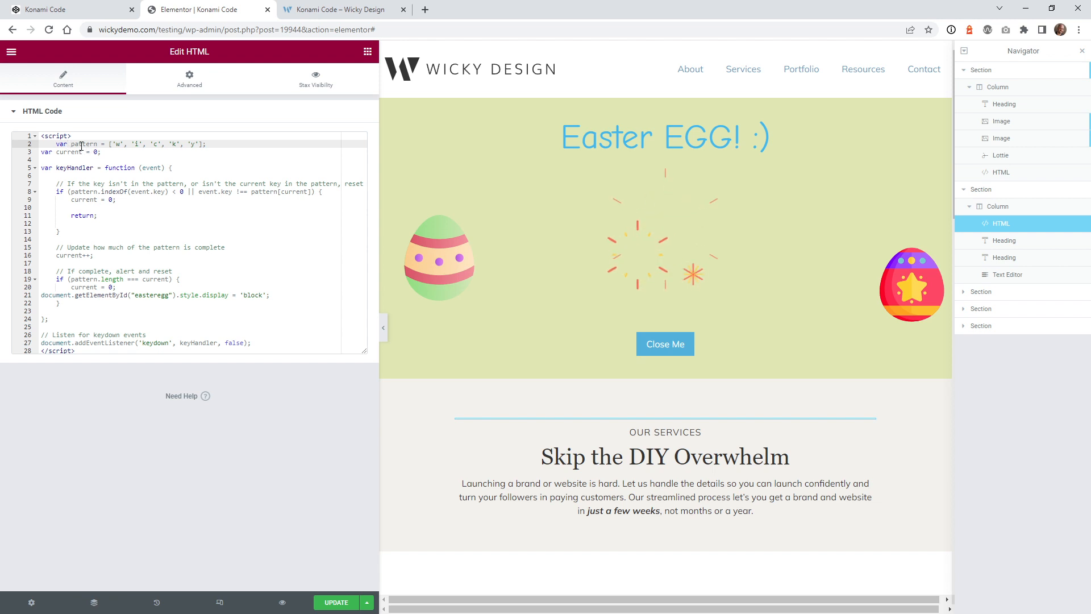
left_click_drag(79, 146, 202, 144)
left_click(340, 181)
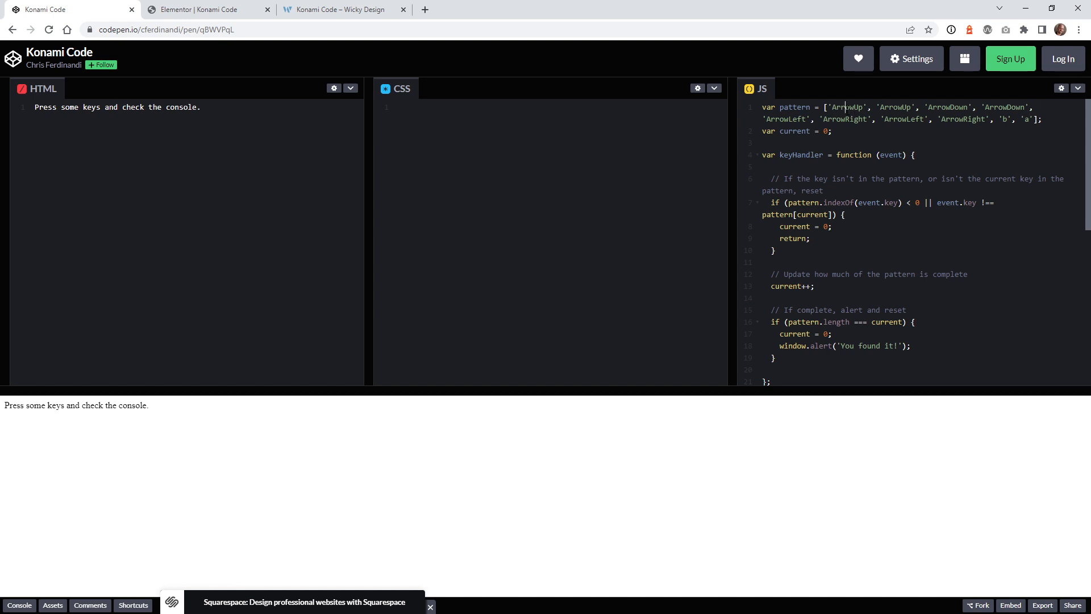
Step: Switch to the CodePen demo and highlight the arrow-key, b and a entries in its pattern array for comparison
left_click_drag(858, 107, 835, 107)
left_click_drag(916, 108, 1027, 123)
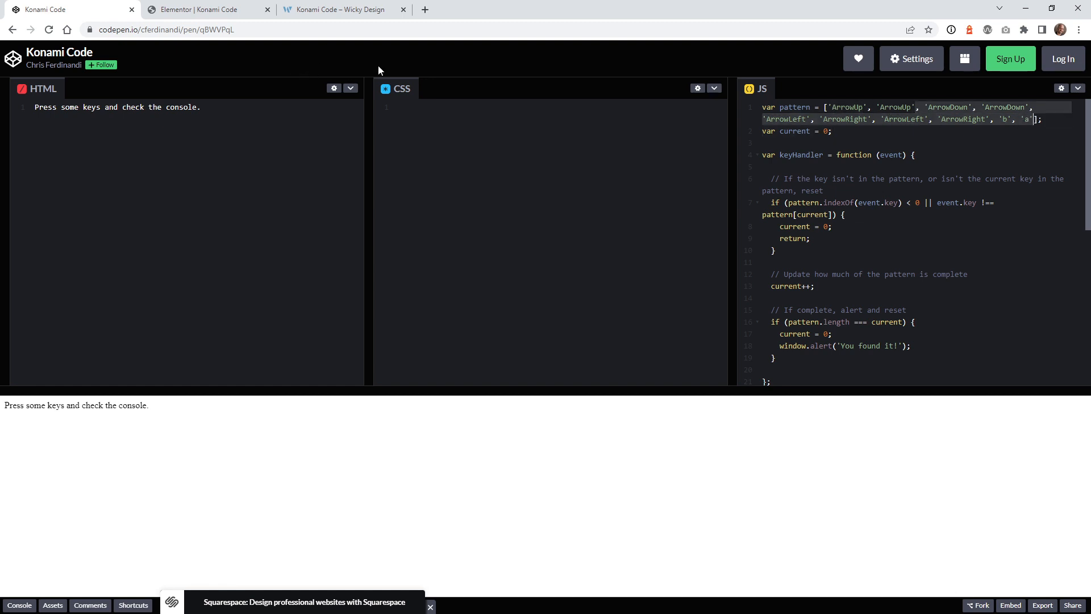
Step: Switch back to the Elementor script and try replacing the first two pattern letters with 1 and 2
left_click(250, 8)
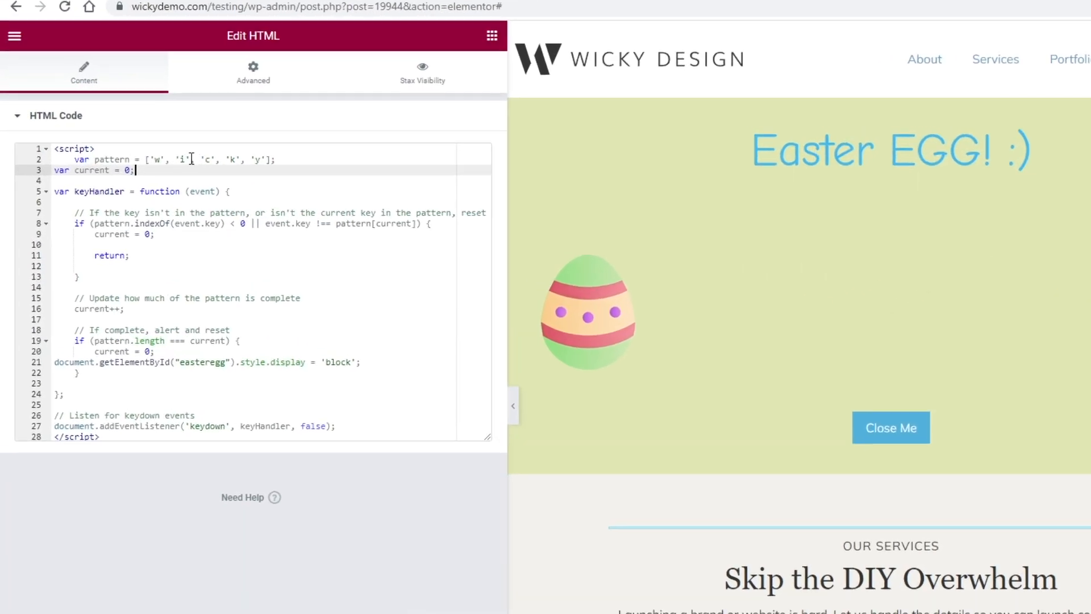
double_click(184, 169)
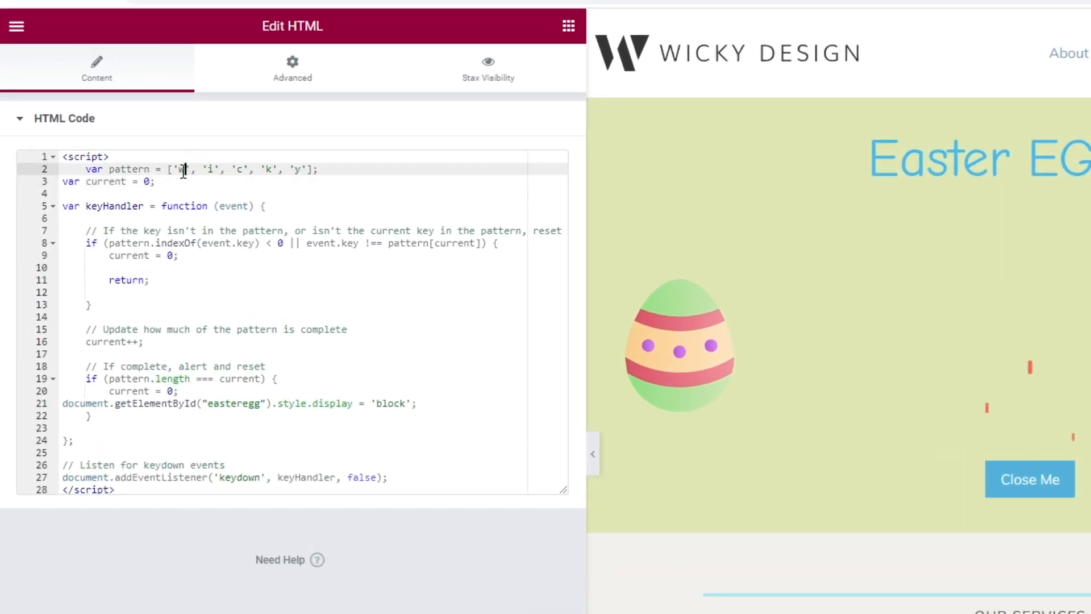
type("1")
double_click(213, 170)
type("2")
double_click(240, 169)
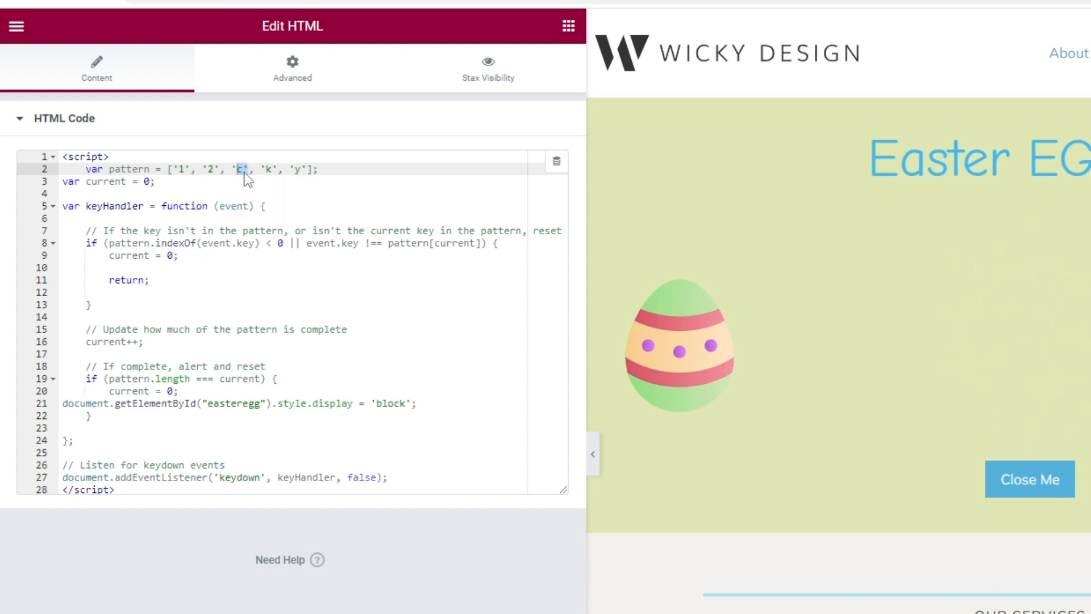
Step: Undo both replacements of the first two letters in the pattern array
key("ctrl+z")
key("ctrl+z")
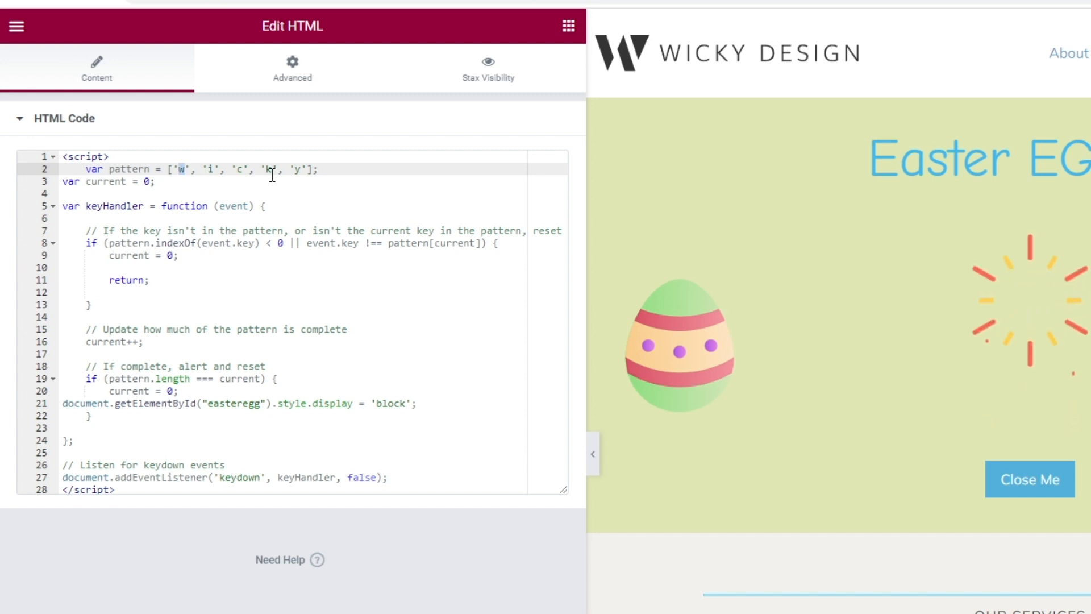
left_click(302, 182)
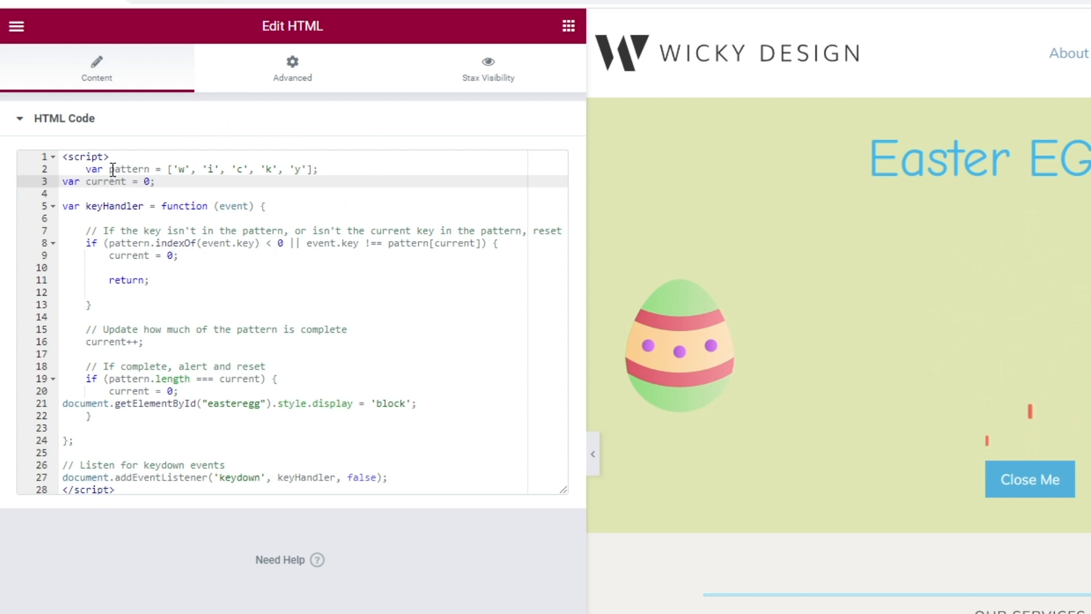
Step: Examine the script's keyHandler function, from the reset condition and the current++ counter to the pattern-complete check
left_click(156, 207)
left_click(171, 243)
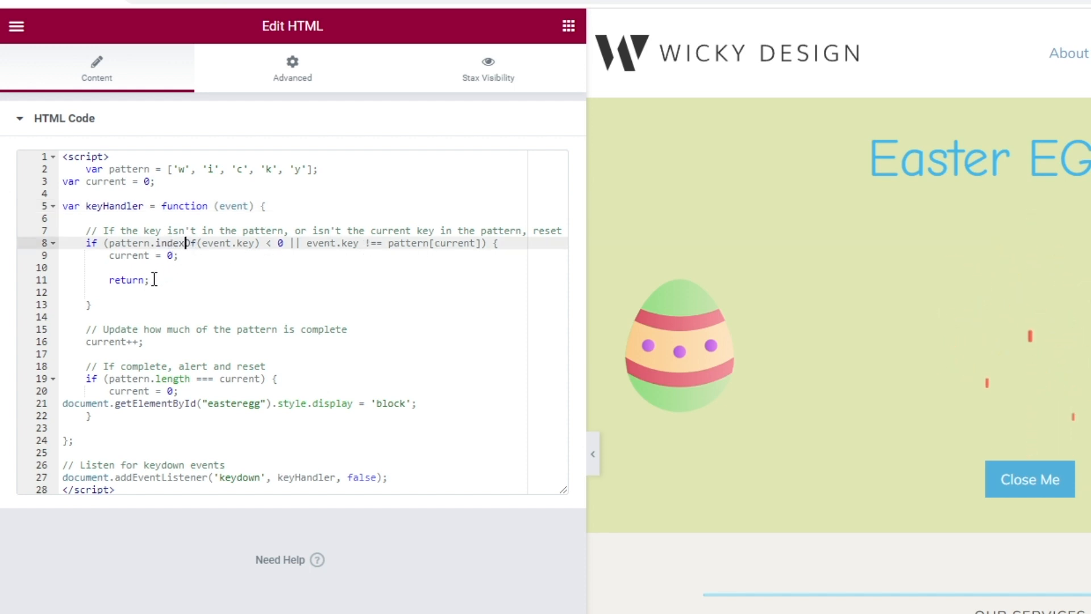
left_click(170, 257)
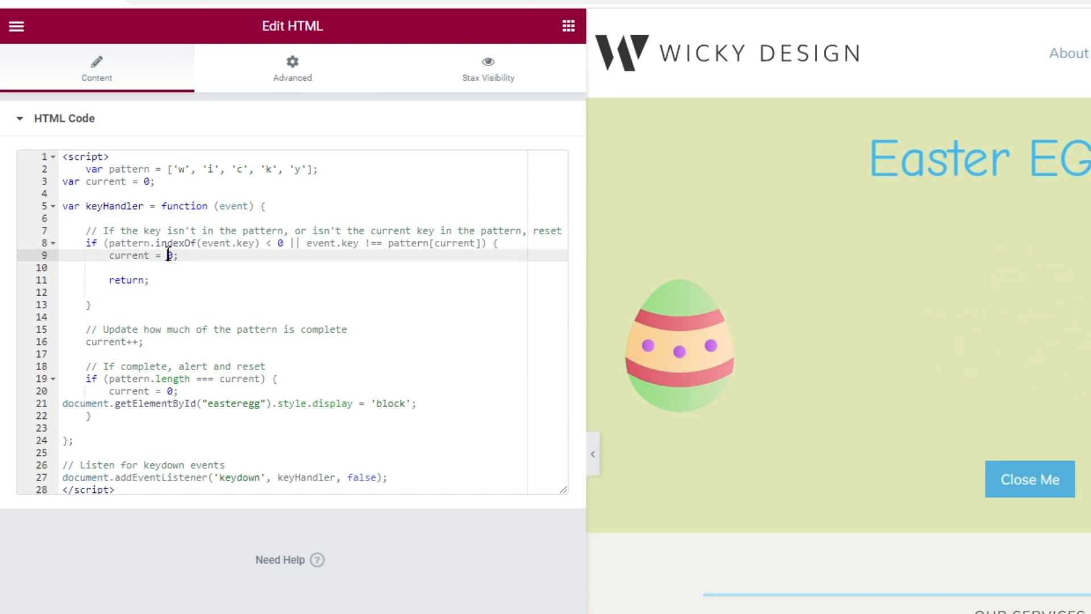
key("Down")
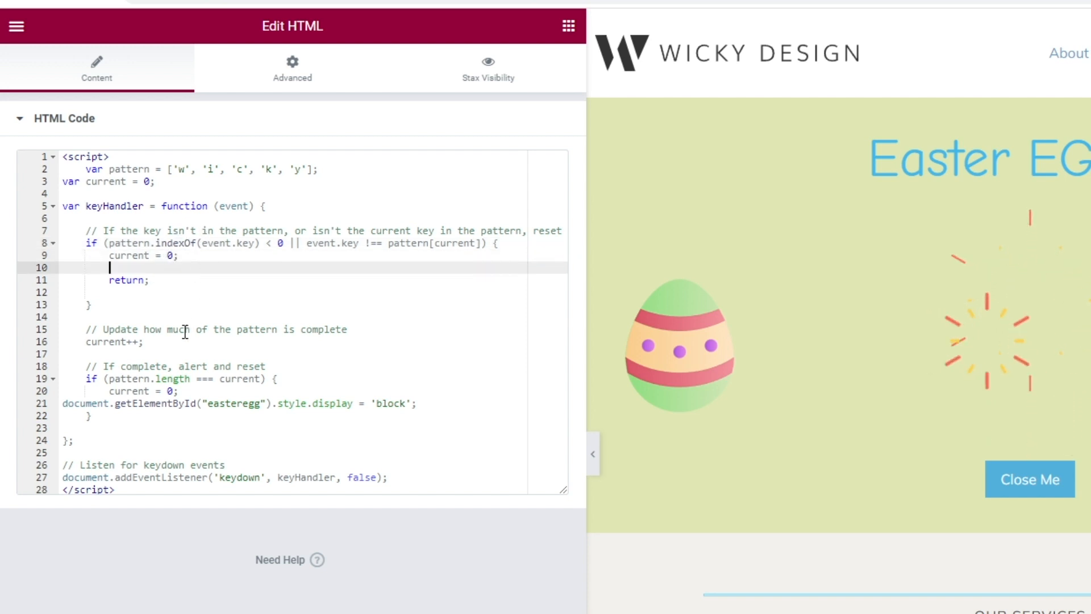
left_click_drag(118, 333, 147, 351)
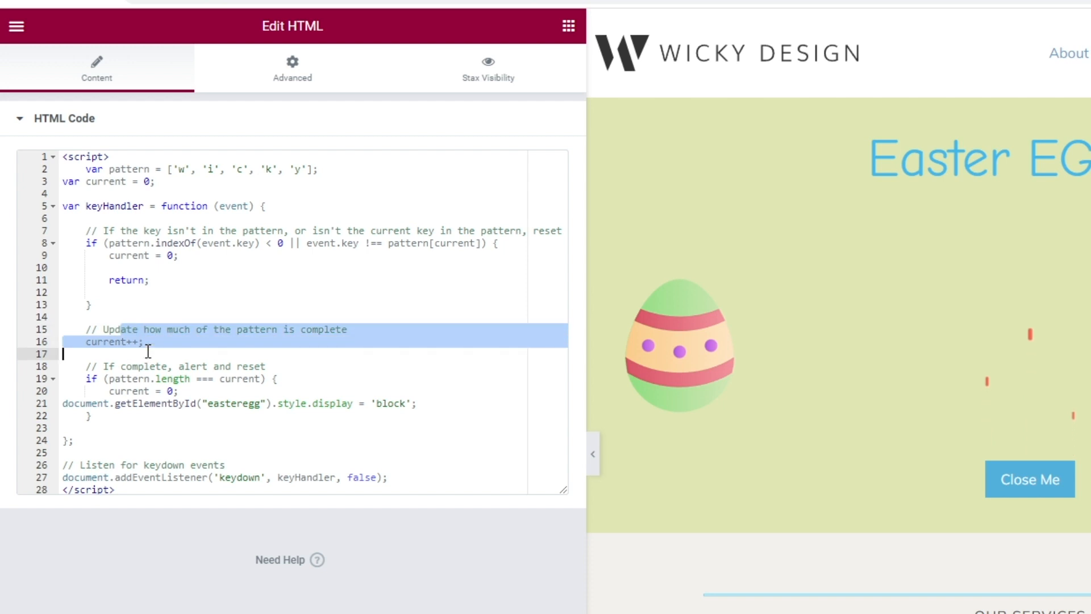
left_click(147, 345)
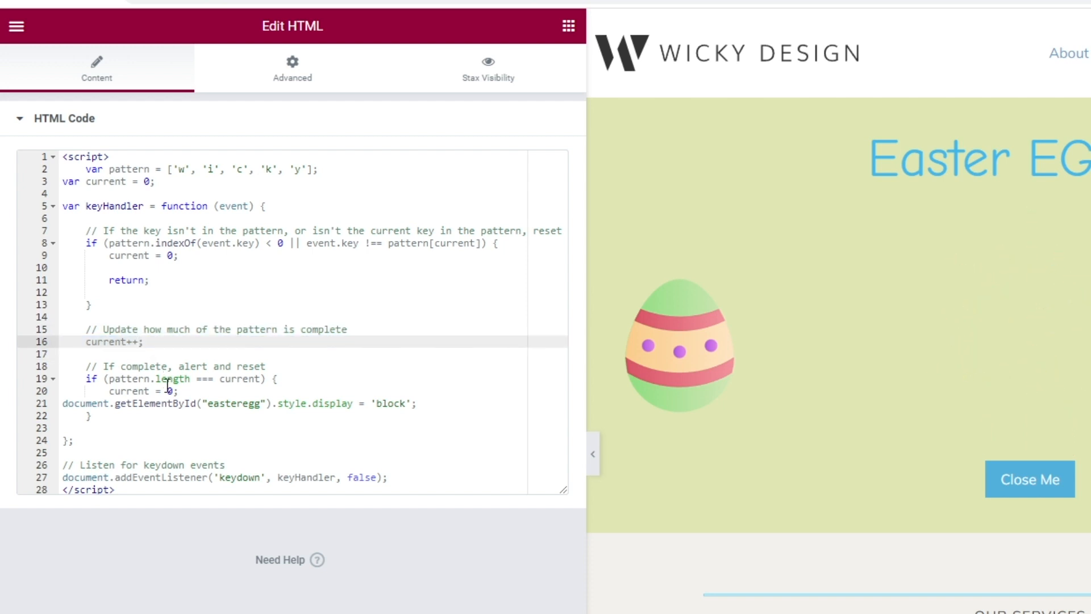
left_click(168, 389)
left_click(134, 402)
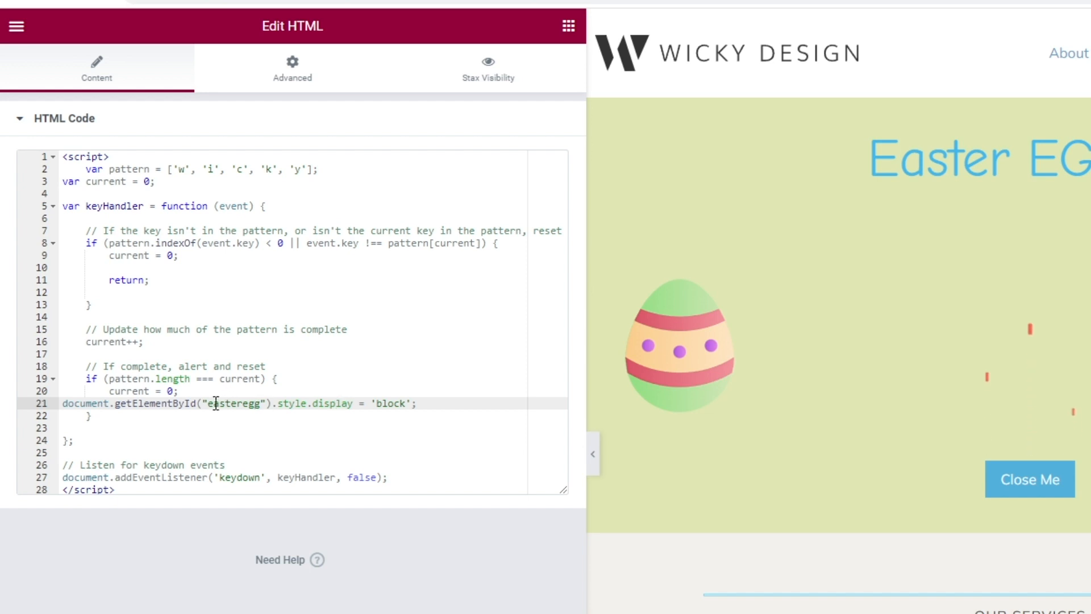
Step: Highlight the easteregg ID in the script's getElementById line and compare it with the Easter egg section's CSS ID
left_click_drag(214, 403, 255, 404)
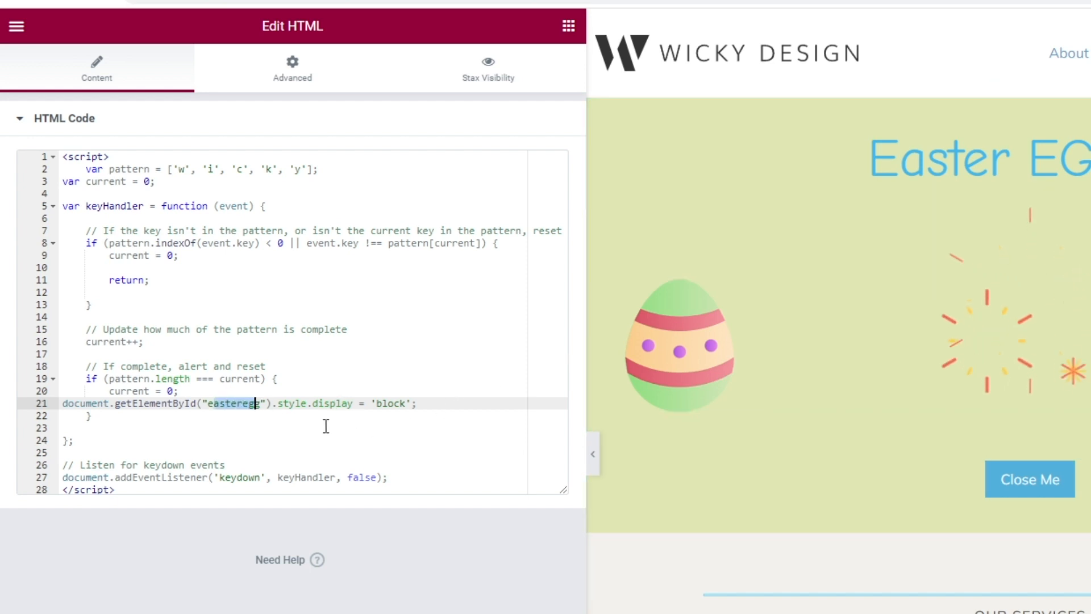
left_click(306, 403)
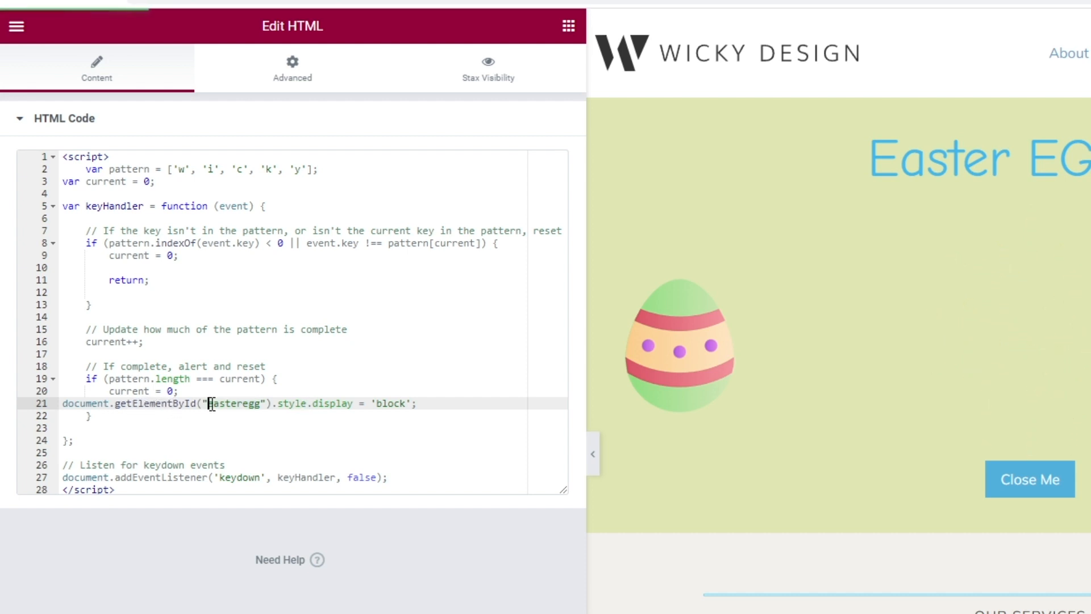
left_click_drag(208, 403, 262, 405)
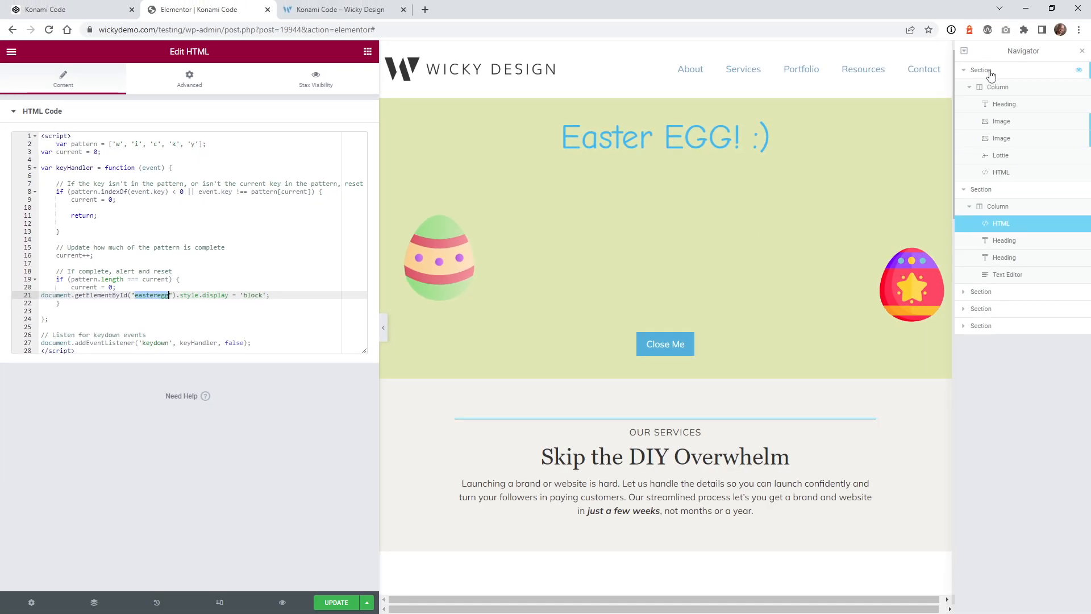
left_click(990, 72)
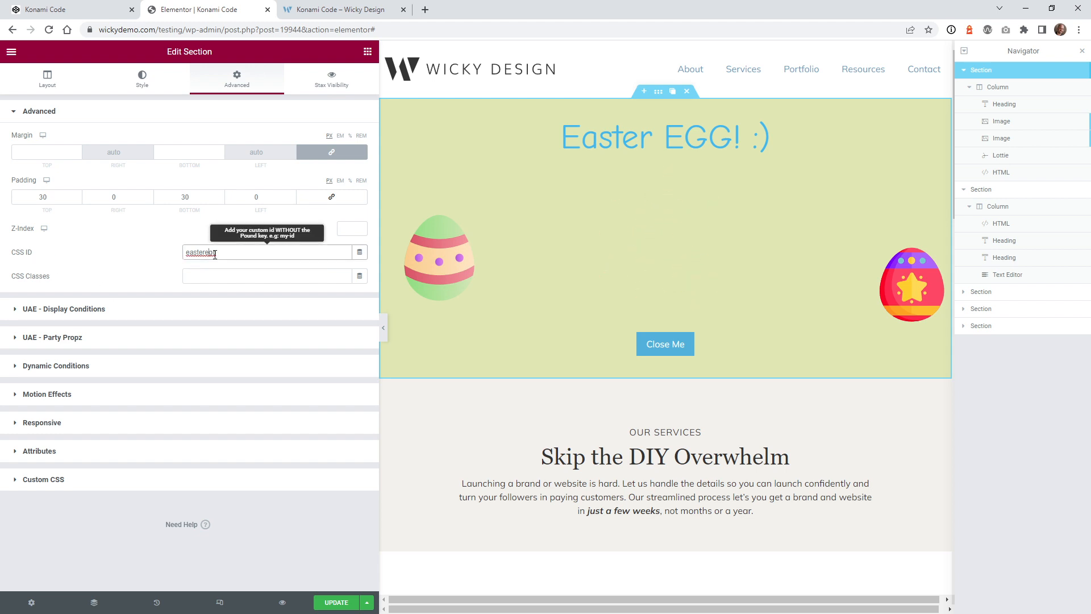
left_click_drag(216, 252, 185, 252)
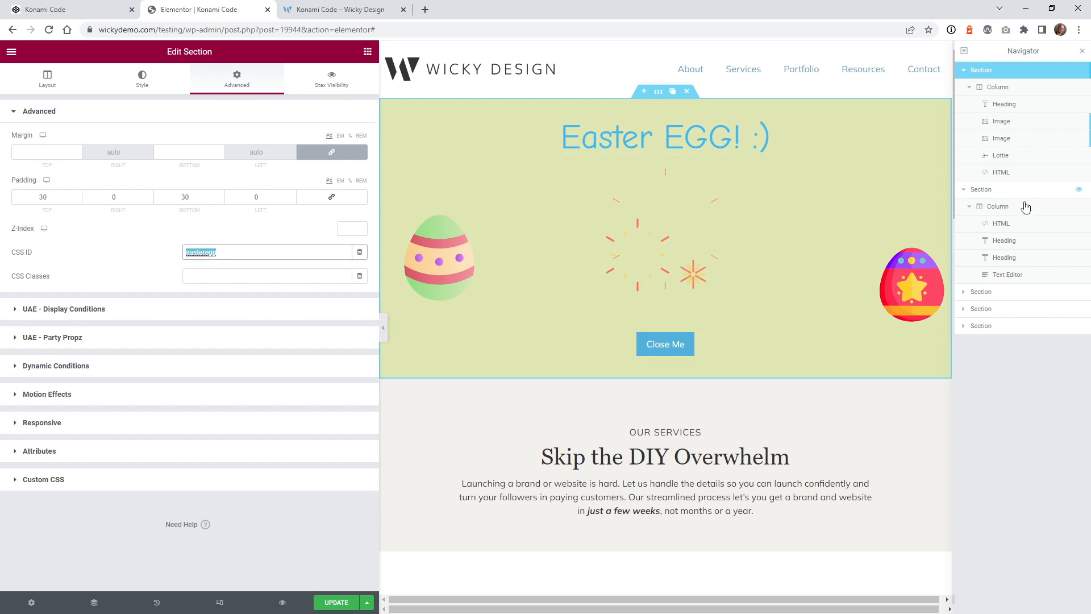
Step: Reopen the script's HTML widget, highlight easteregg in the getElementById line, and make the code box taller
left_click(998, 227)
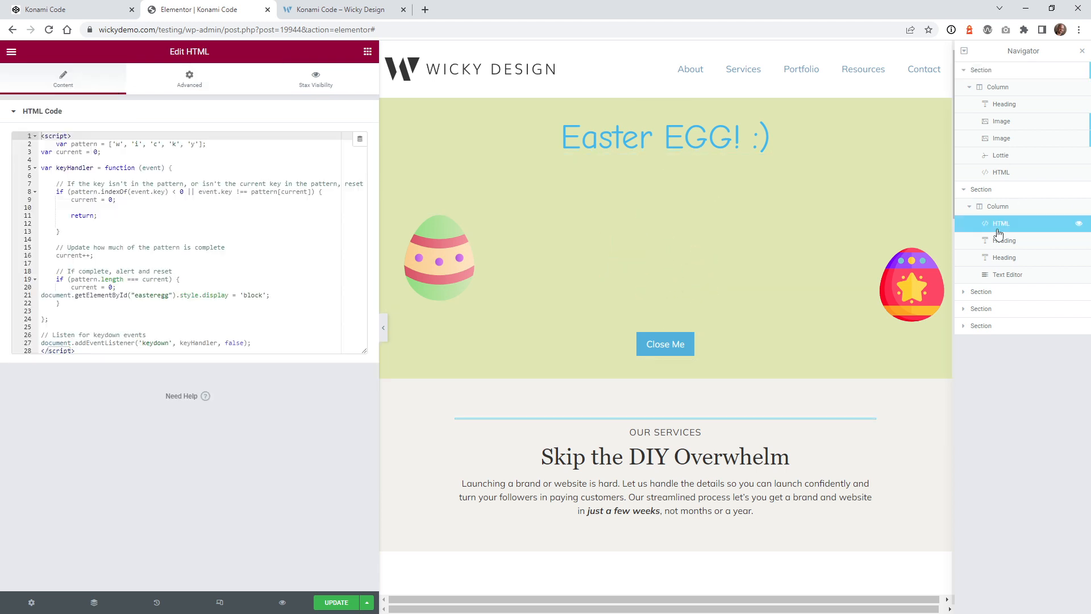
left_click(142, 296)
left_click_drag(169, 296, 134, 295)
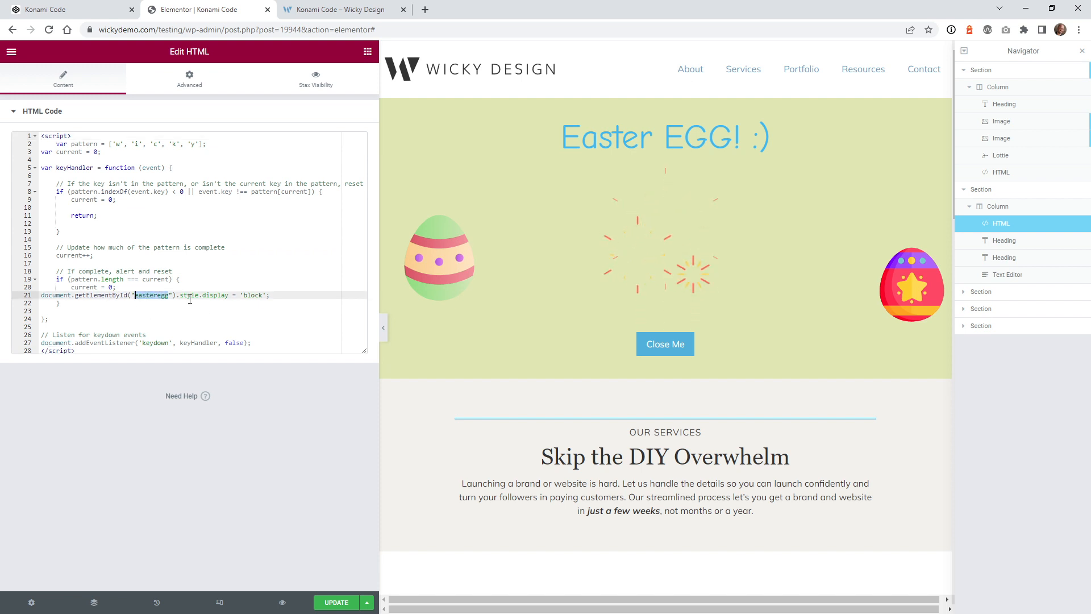
left_click_drag(359, 349, 361, 385)
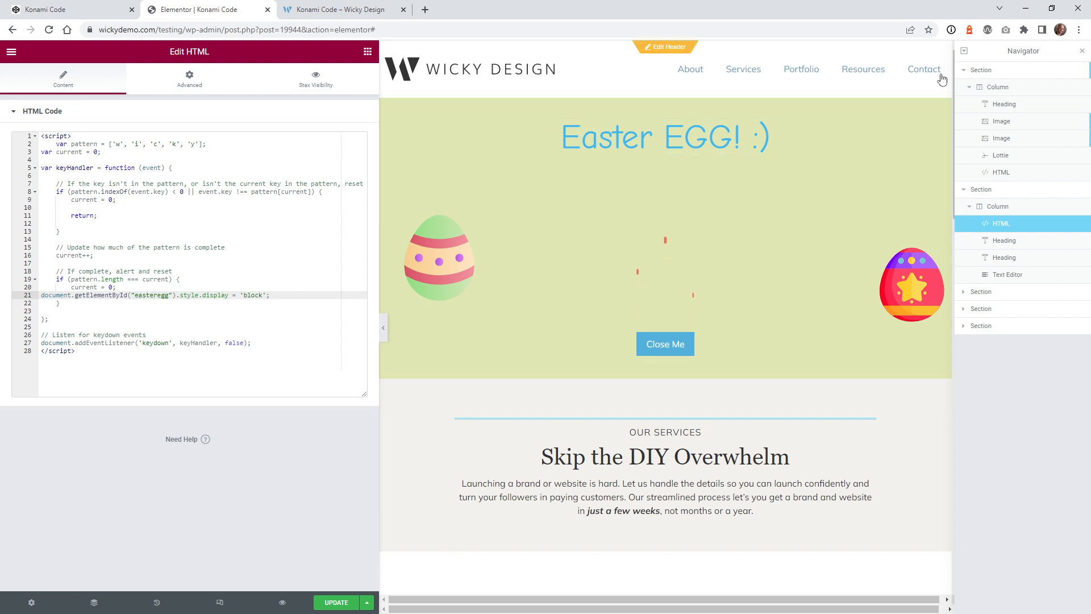
Step: Delete the stray character before "selector {display:none;}" in the Easter egg section's custom CSS
left_click(982, 70)
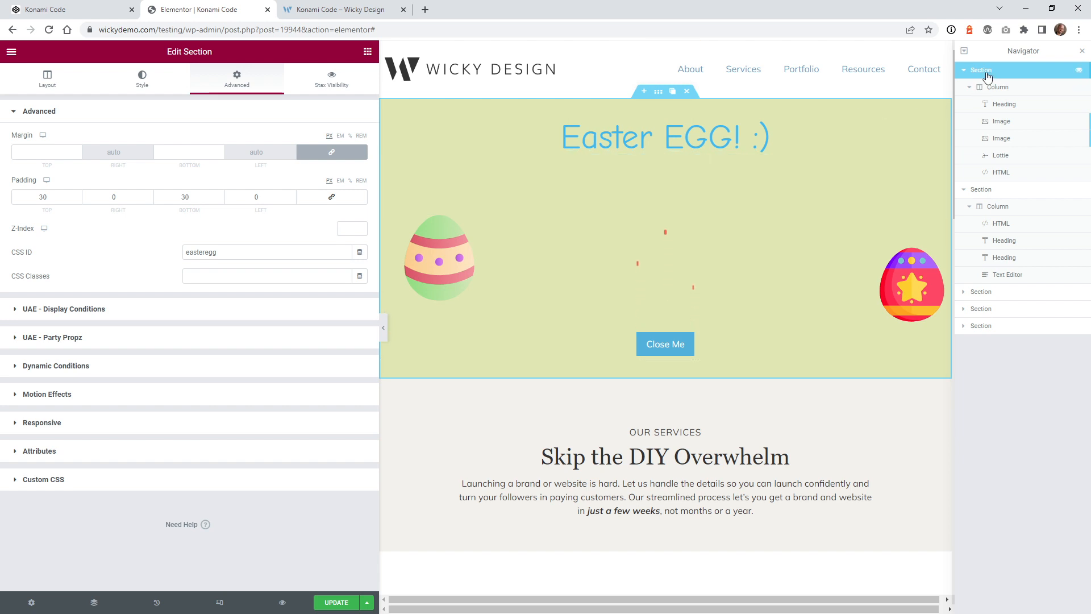
left_click(49, 482)
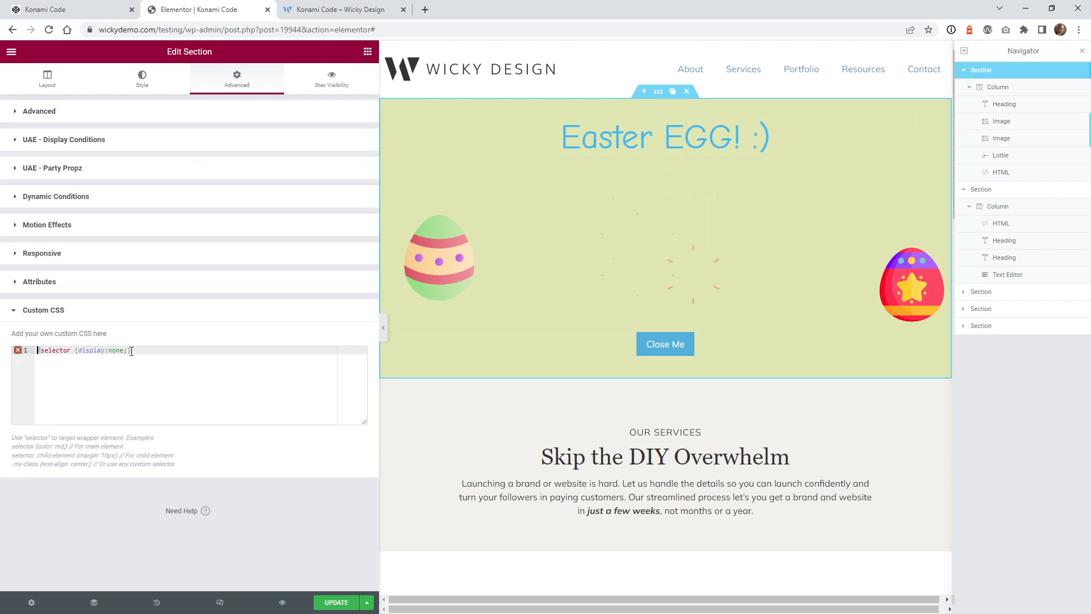
key("Delete")
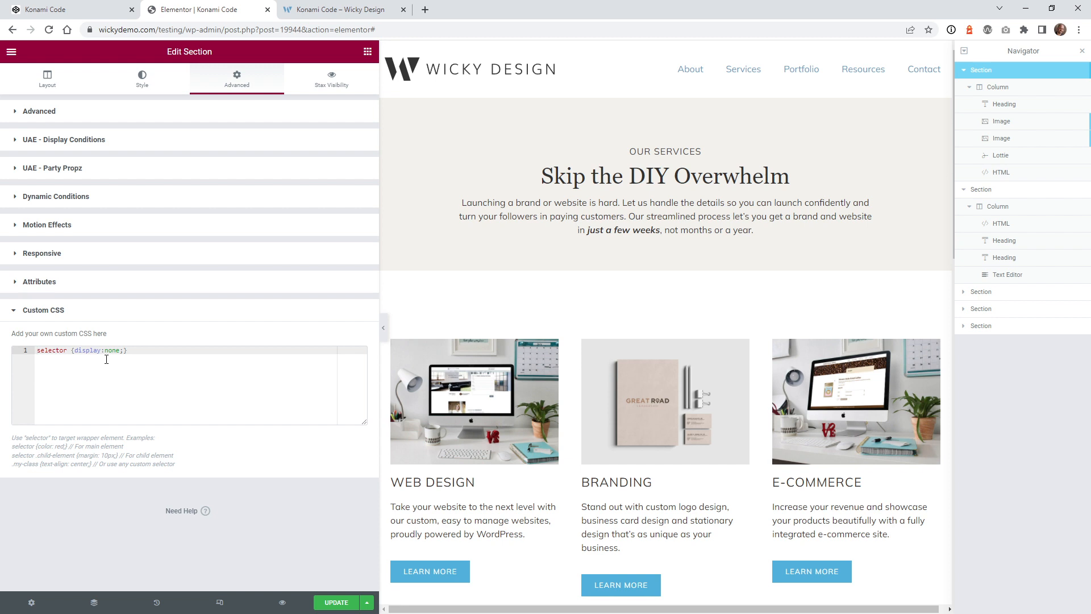
Step: Check the Easter egg section's CSS ID against its custom CSS rule, and update the page
left_click(102, 114)
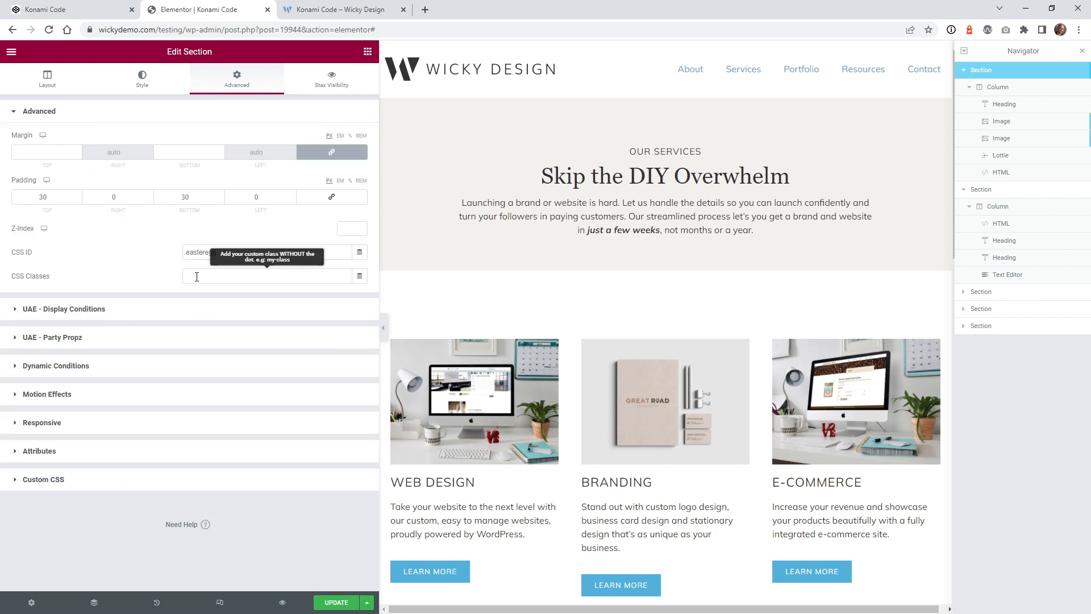
left_click(75, 485)
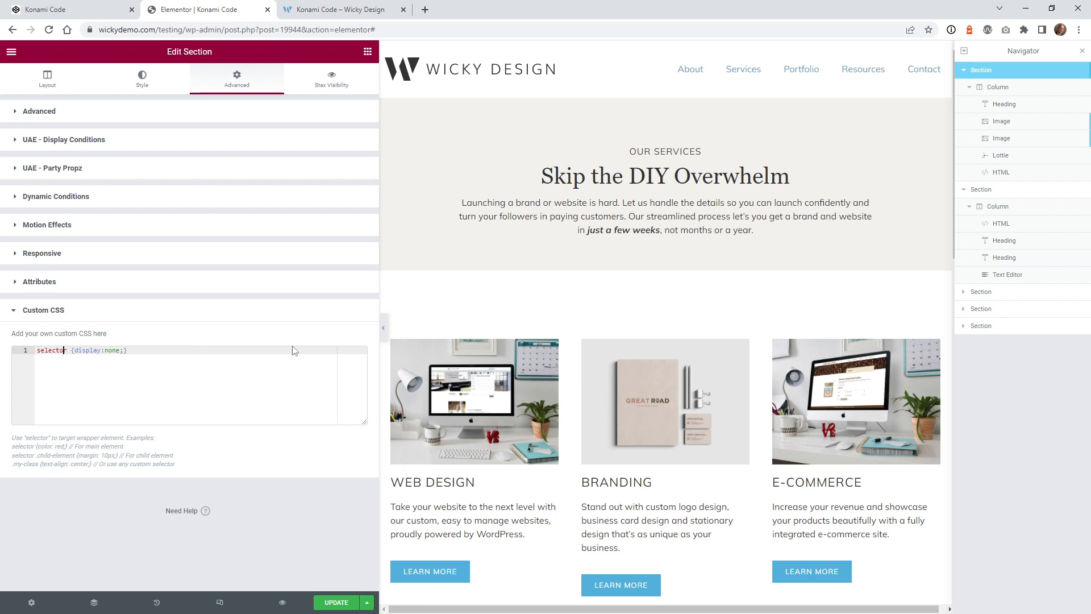
left_click(335, 602)
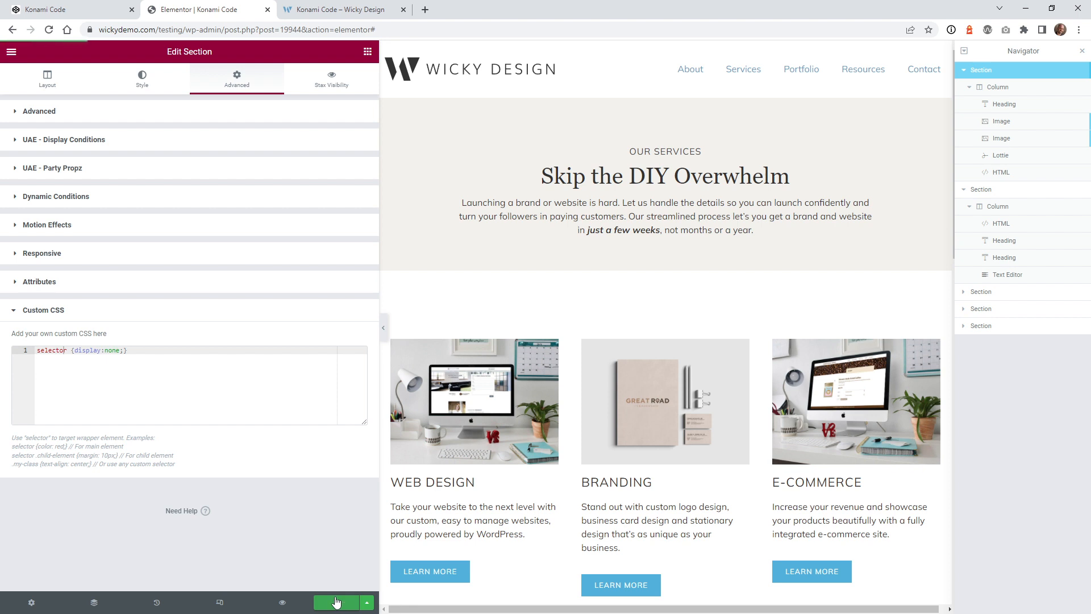
Step: Switch to the page preview, enter the key sequence wicky to reveal the Easter egg section, and close it with Close Me
key("ctrl+Tab")
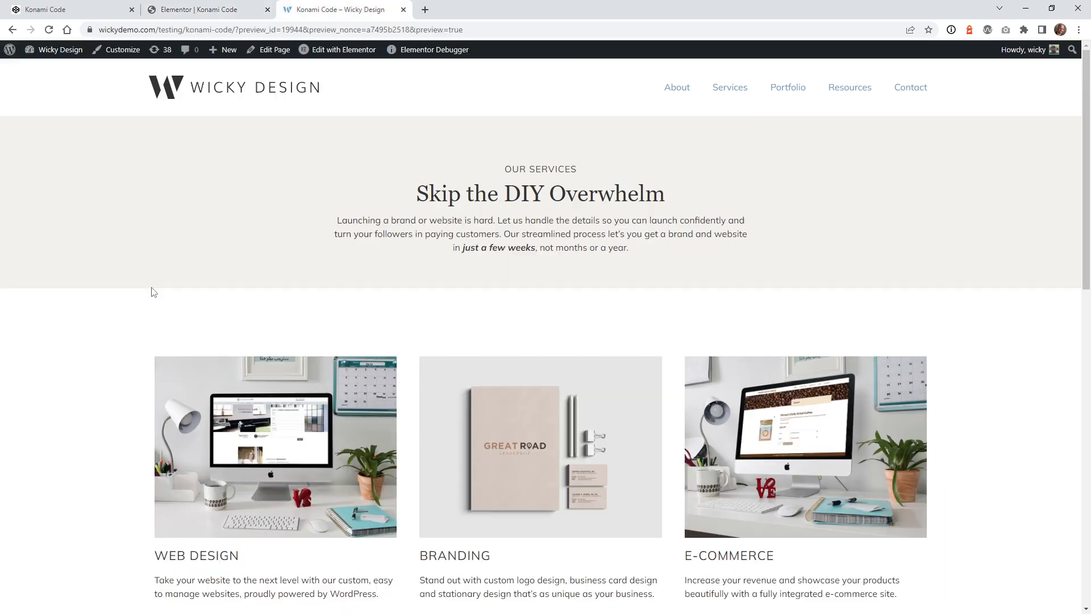
type("wicky")
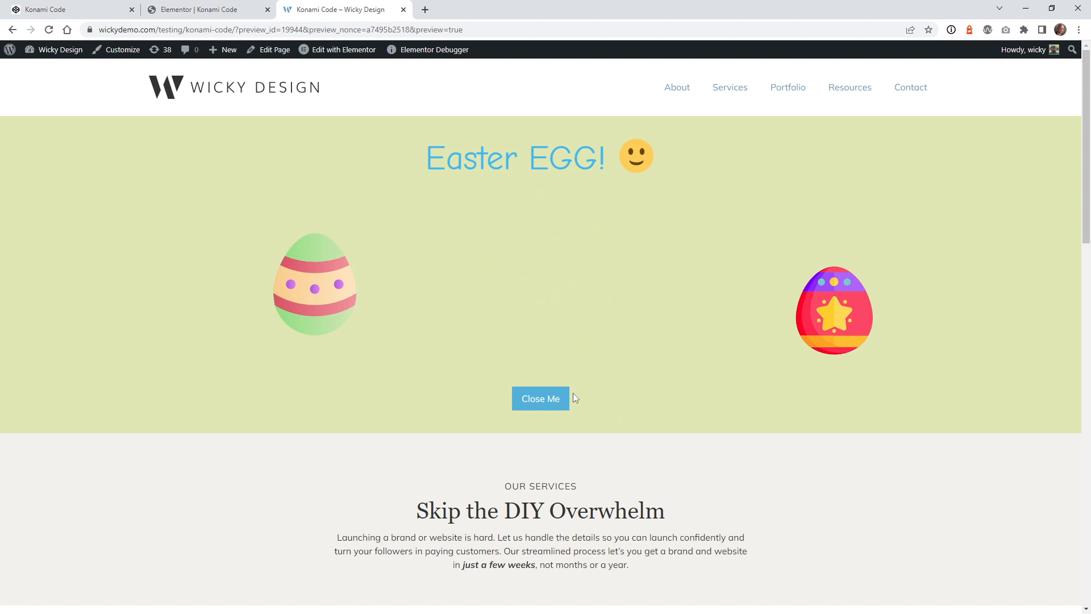
left_click(552, 404)
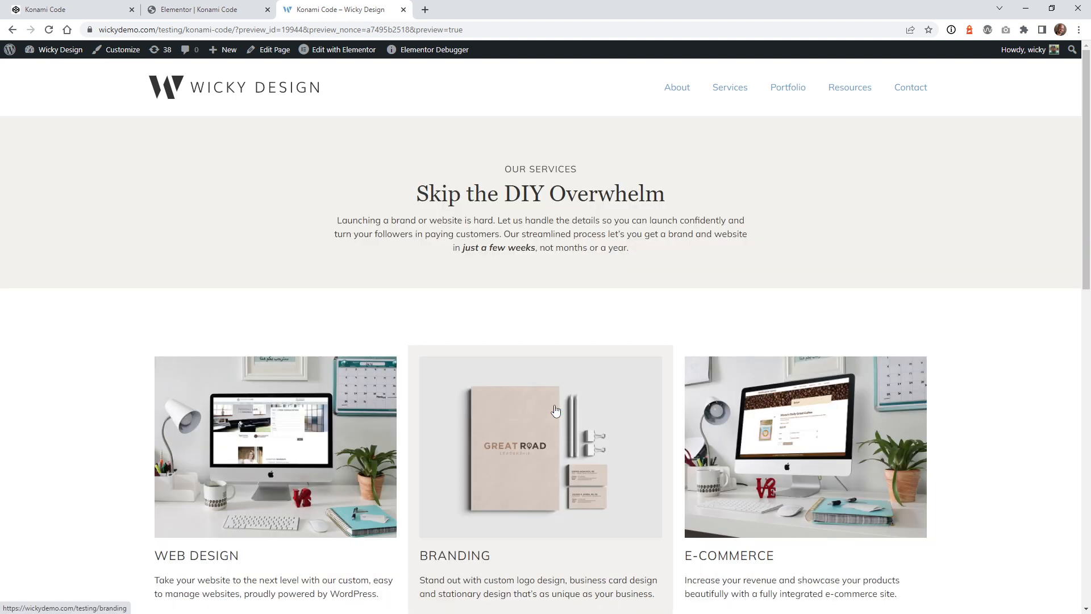
Step: Return to Elementor, open the HTML widget inside the Easter egg section, and enlarge its code box and editing area
left_click(234, 4)
left_click(1011, 176)
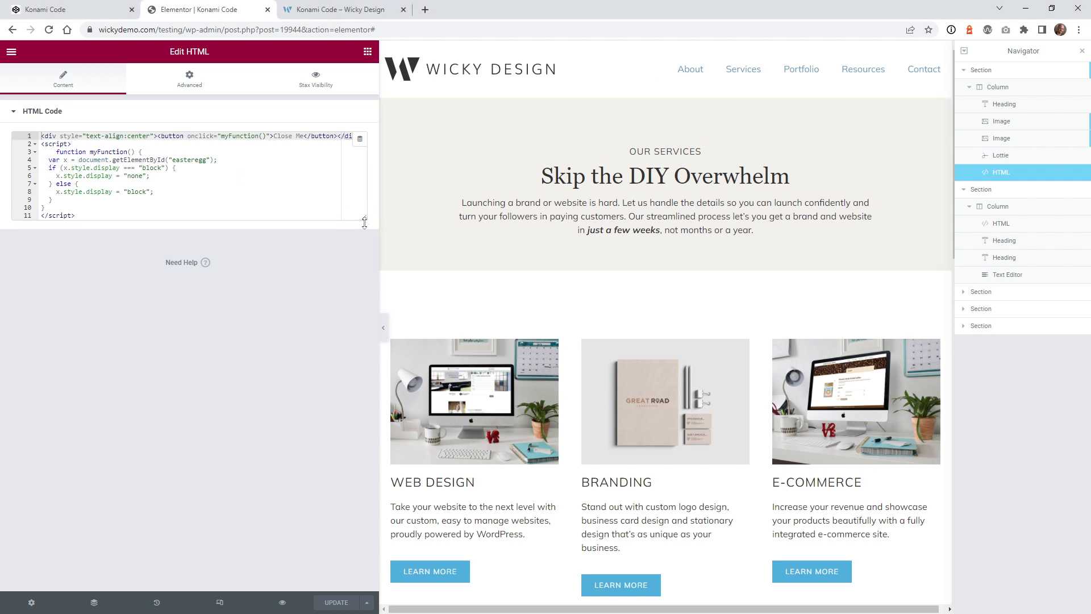
left_click_drag(363, 216, 359, 250)
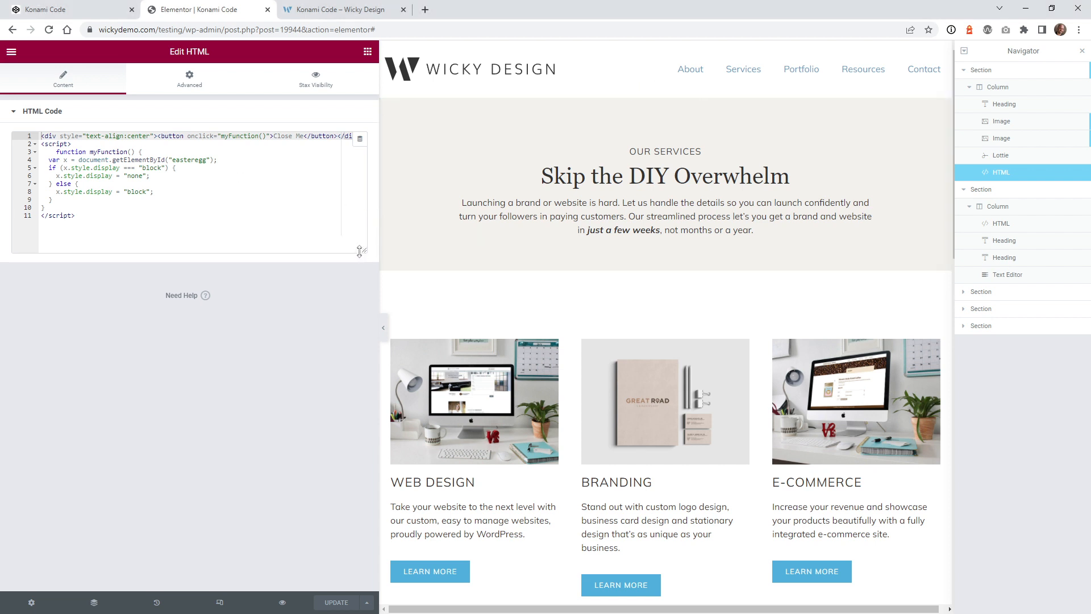
left_click(92, 217)
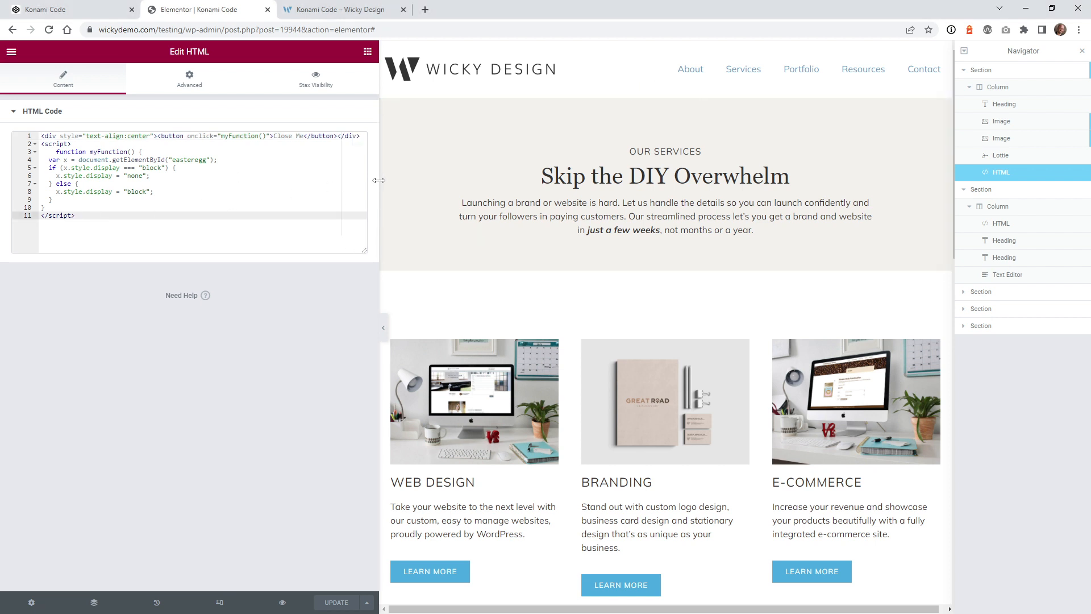
left_click_drag(379, 180, 387, 180)
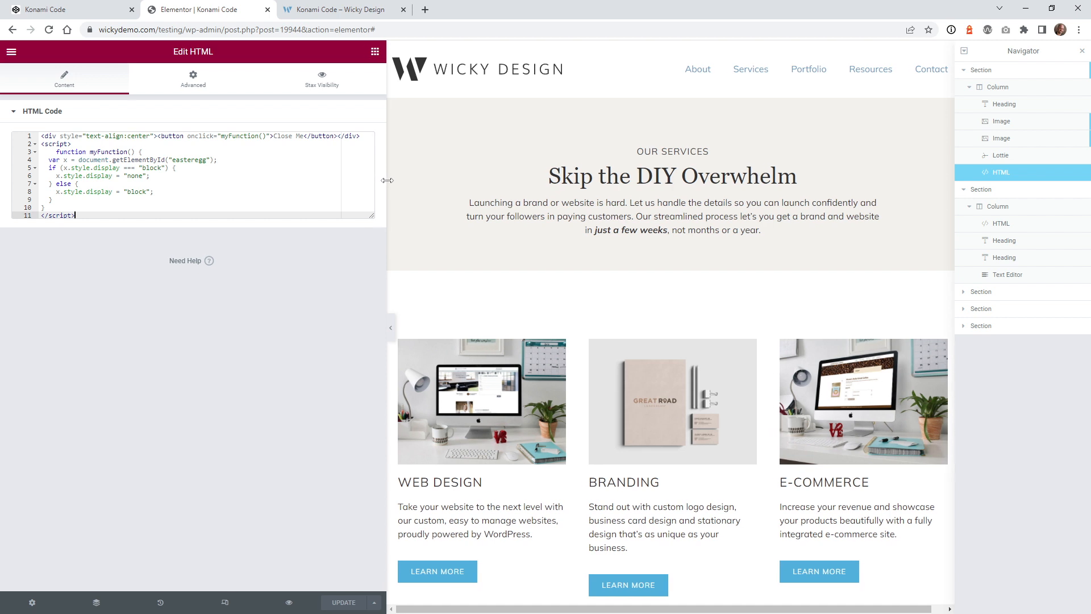
Step: Highlight easteregg in the Close Me script's getElementById line and compare it with the Easter egg section's CSS ID
left_click(183, 159)
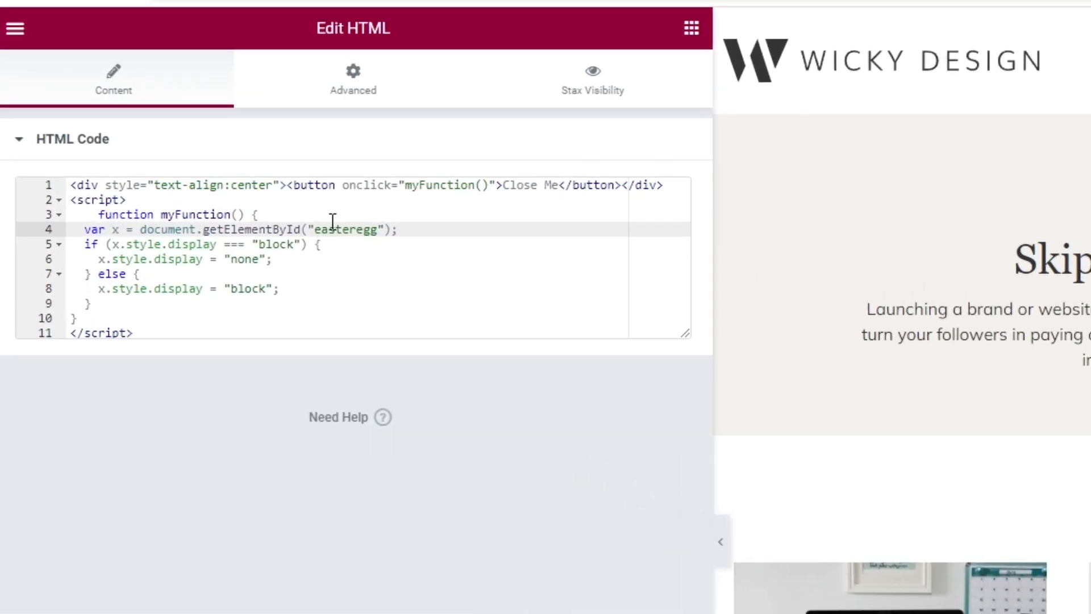
left_click_drag(377, 229, 318, 229)
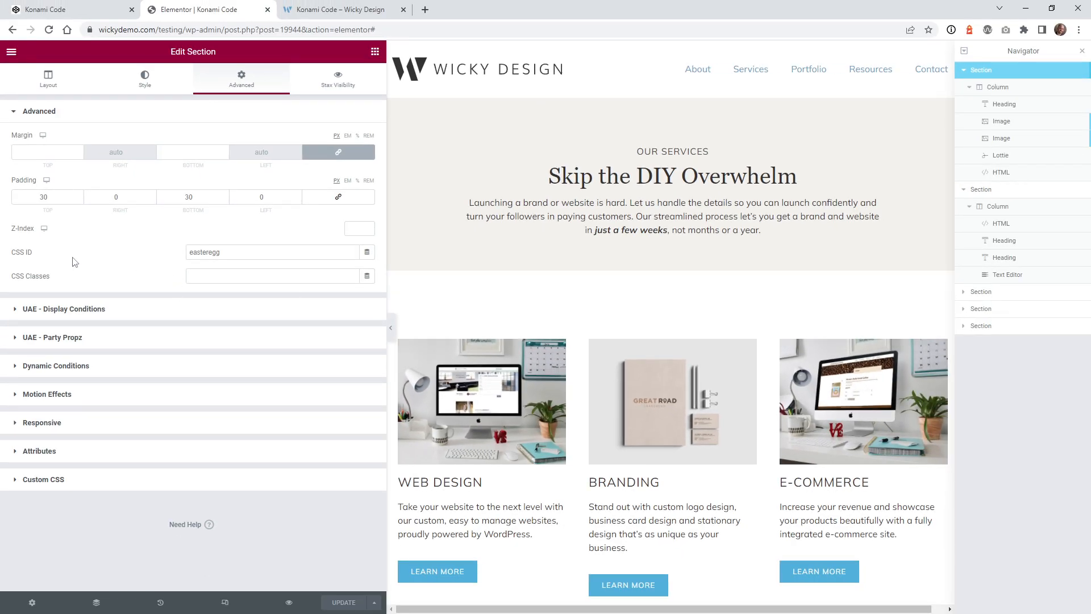
left_click(1001, 172)
left_click_drag(179, 158, 202, 164)
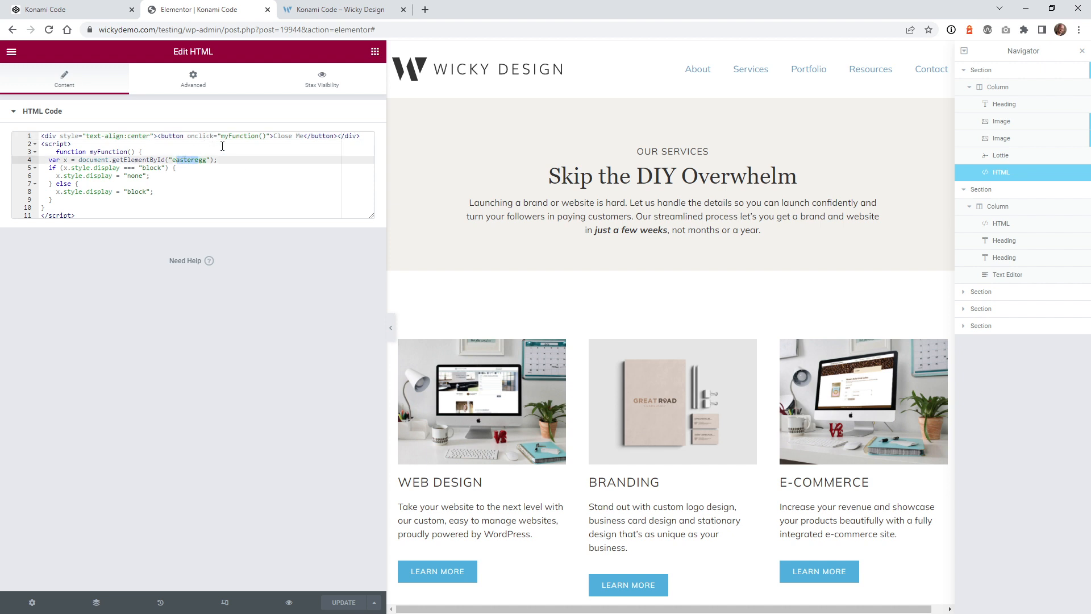
Step: Disable the Easter egg section's display:none custom CSS rule by inserting / before selector so the section shows in the editor
left_click(979, 69)
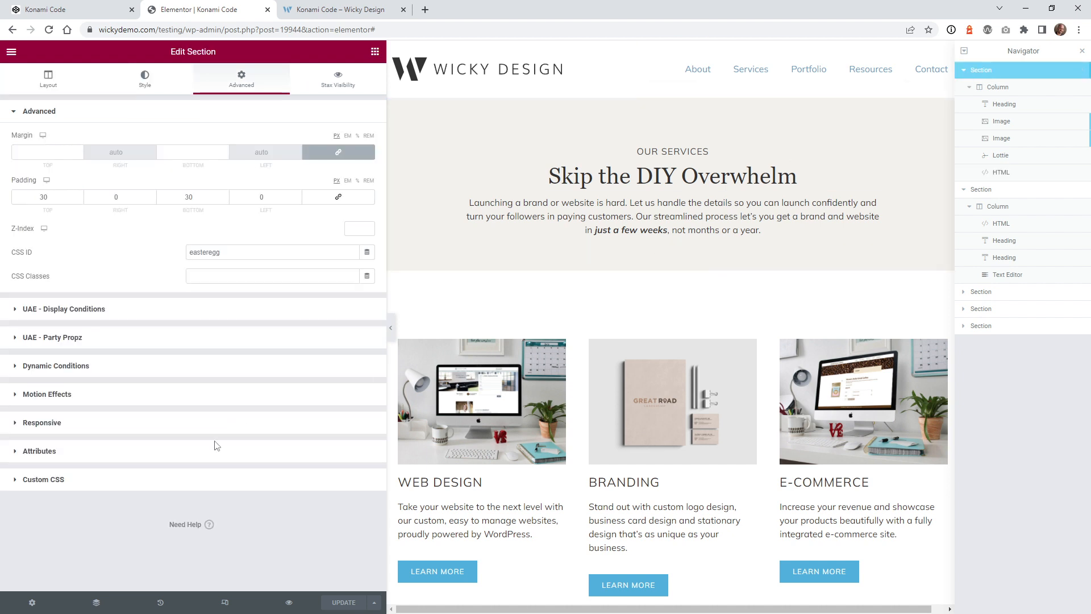
left_click(56, 481)
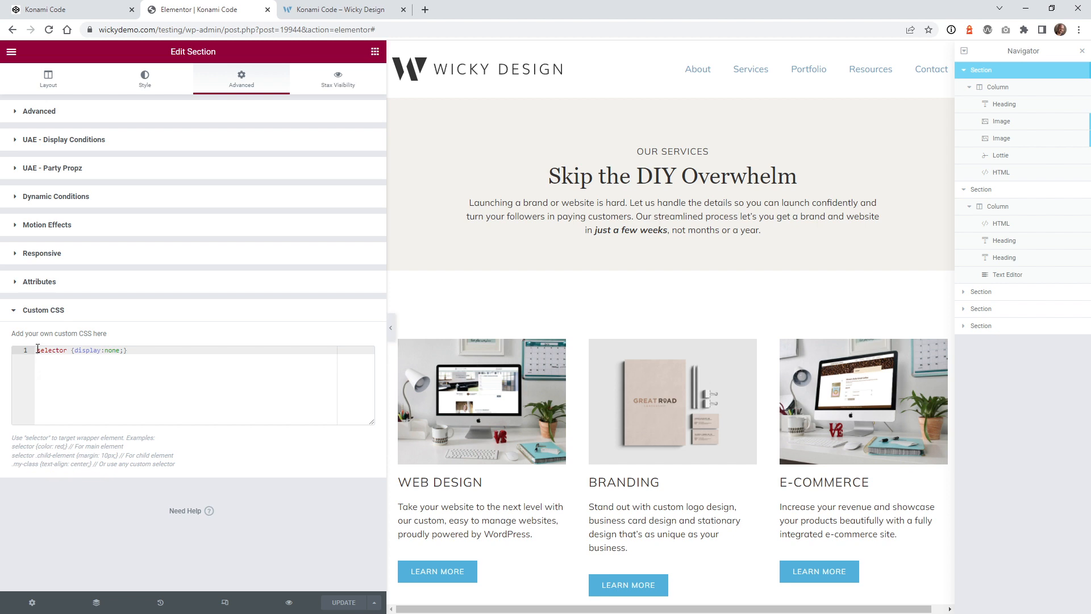
type("/")
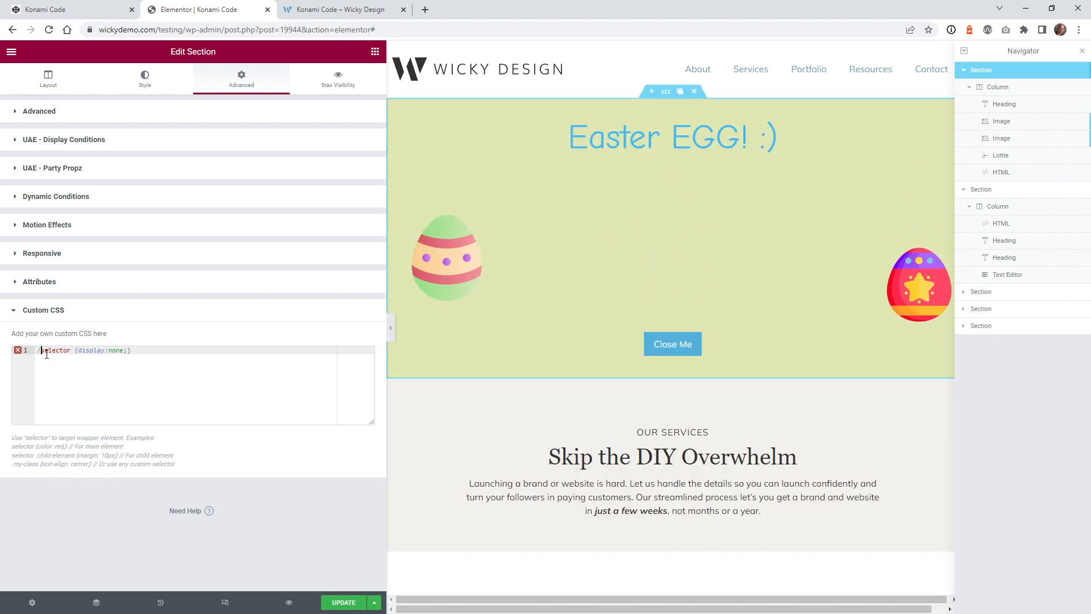
Step: Try Close Me Now as the button text in the Easter egg section's HTML widget, and restore it to Close Me
left_click(1000, 172)
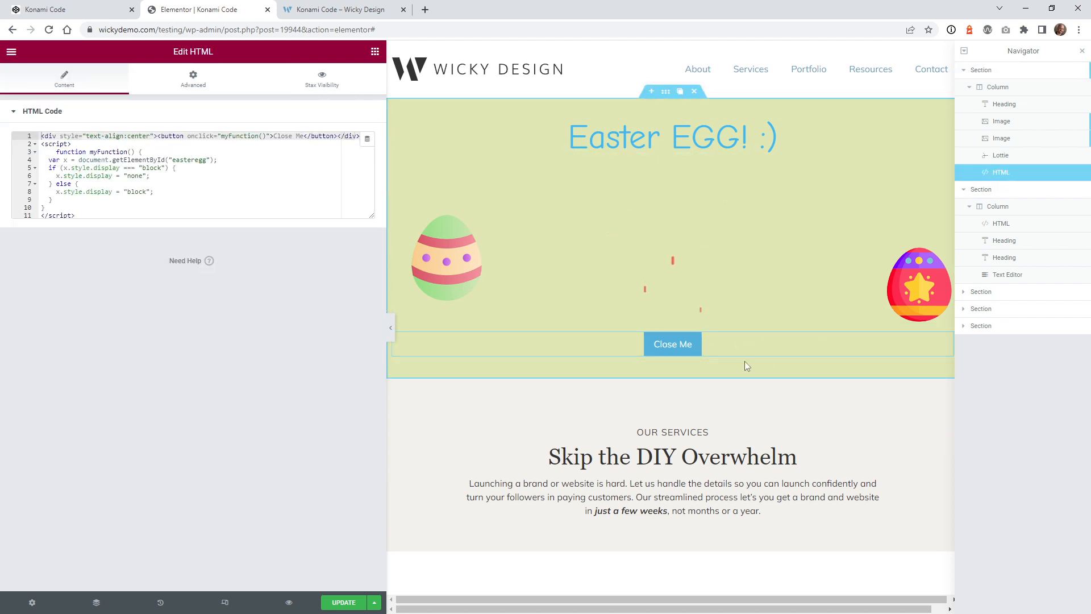
left_click(290, 137)
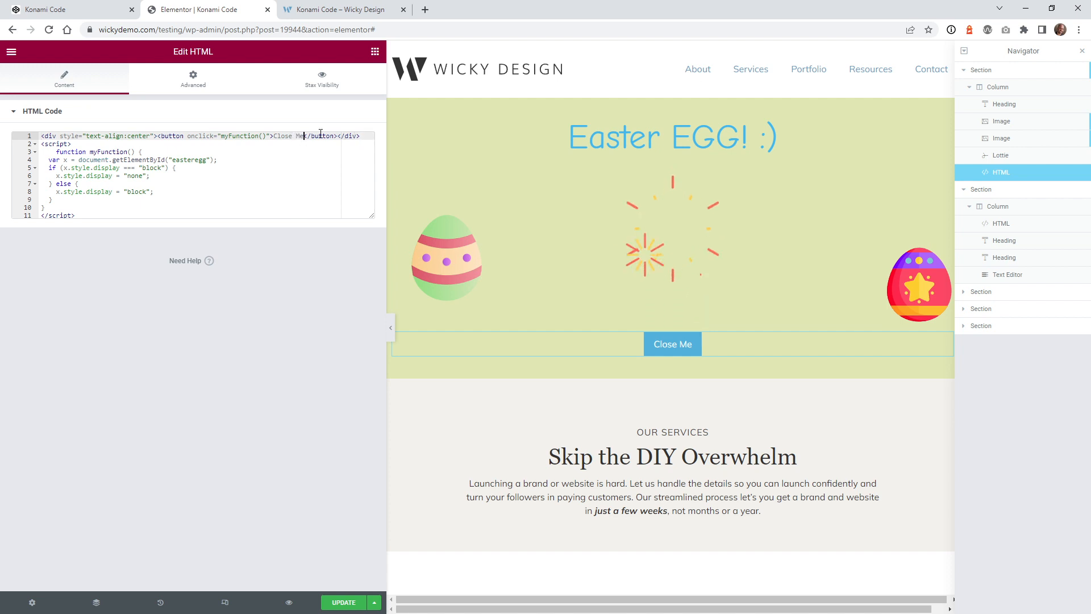
type("Now")
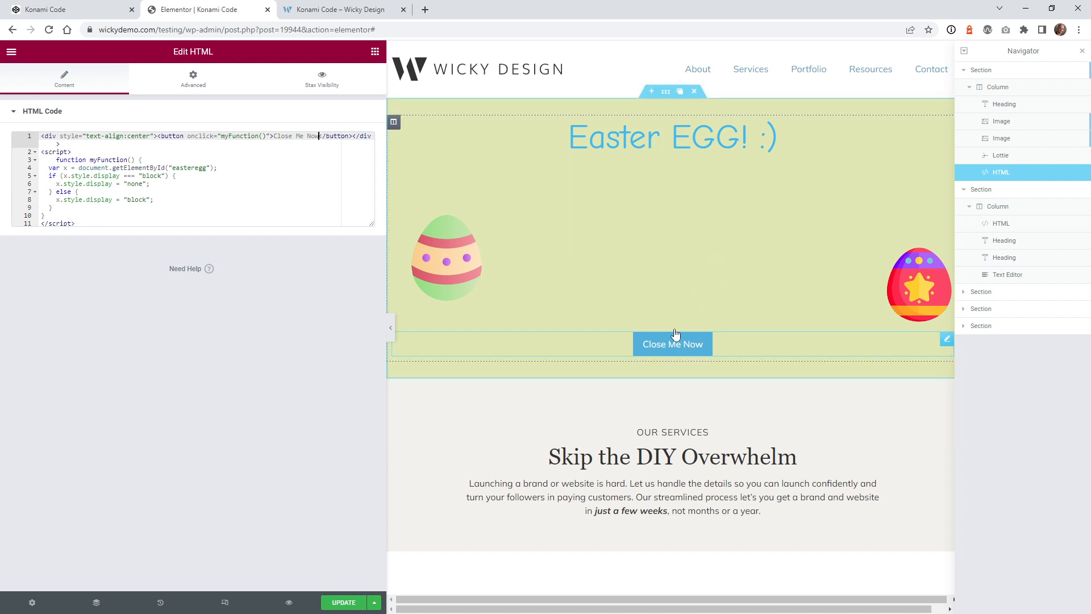
key("BackSpace")
key("BackSpace")
key("BackSpace")
key("BackSpace")
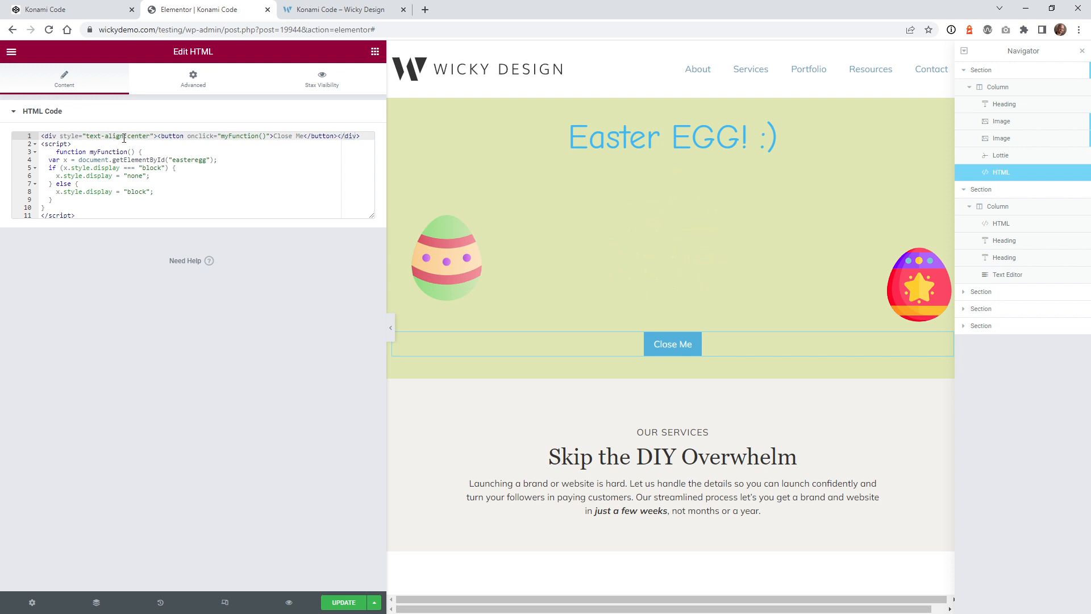
Step: Examine the Close Me code by highlighting its text-align:center div and the easteregg ID in the script's getElementById line
left_click_drag(158, 138, 41, 136)
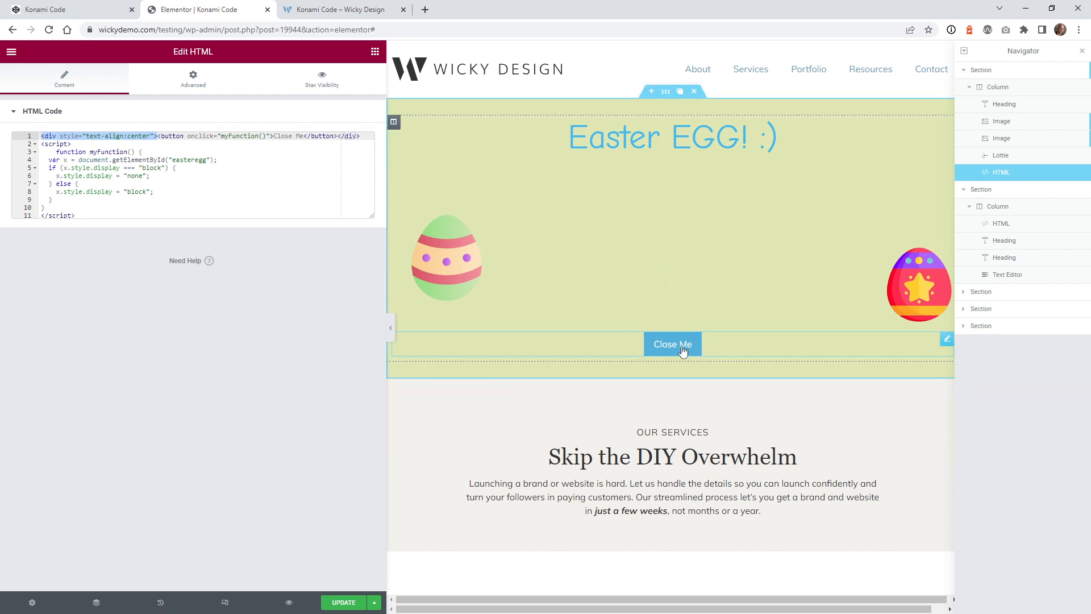
left_click(155, 138)
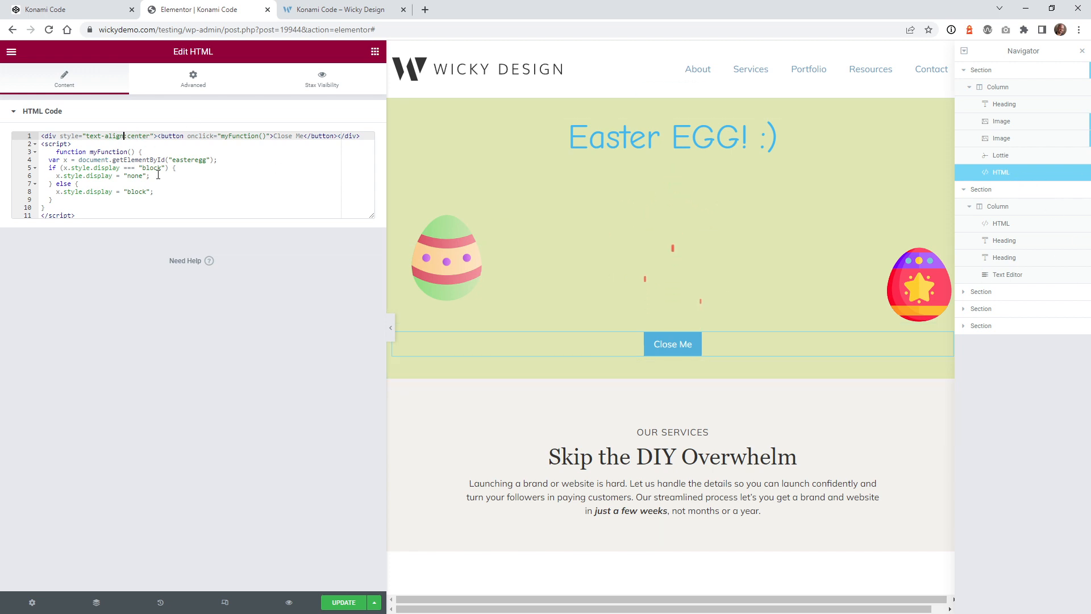
left_click(57, 145)
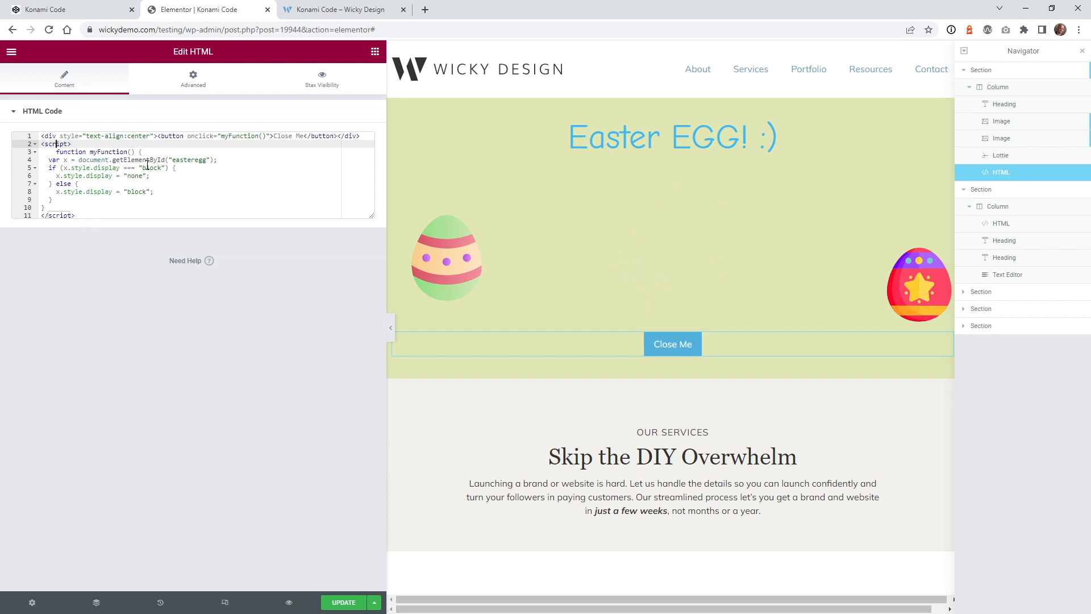
left_click_drag(172, 160, 208, 162)
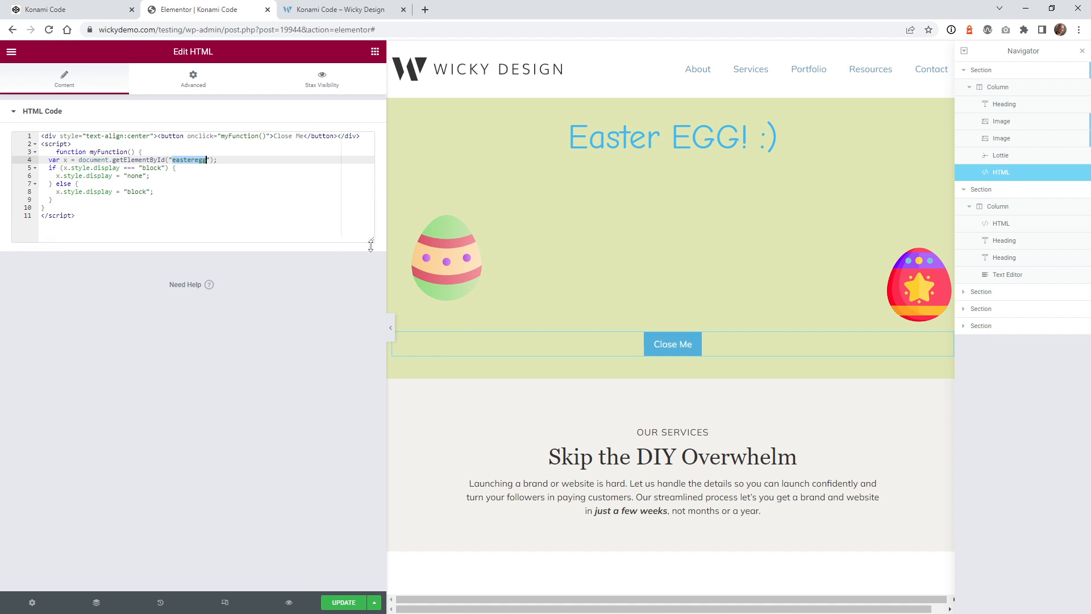
Step: Switch to the page preview and repeatedly reveal the Easter egg section with the key sequence wicky, hiding it each time with Close Me
key("ctrl+Tab")
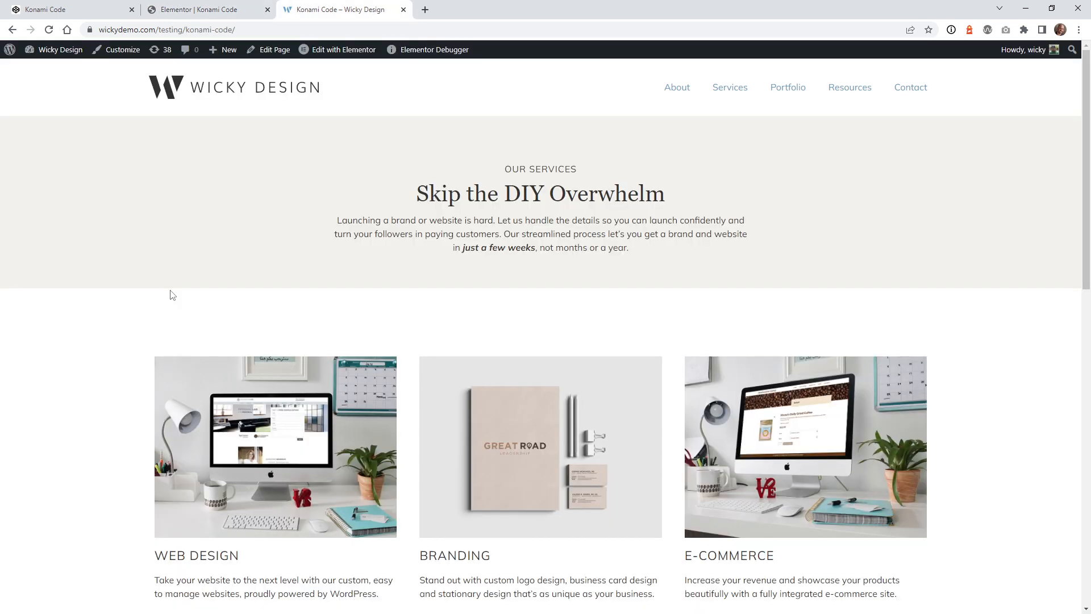
type("wicky")
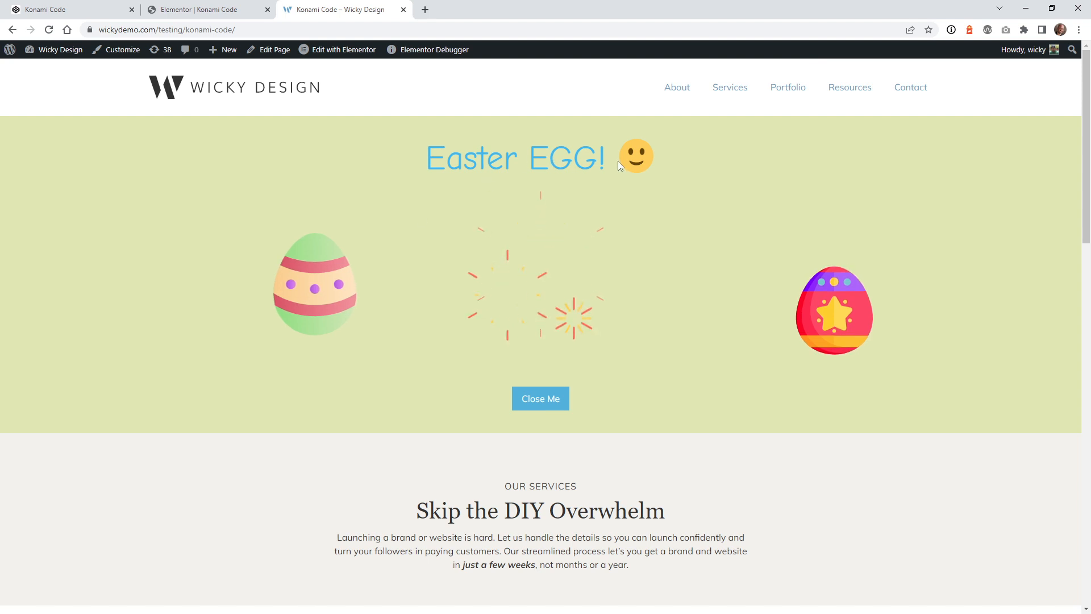
left_click(564, 407)
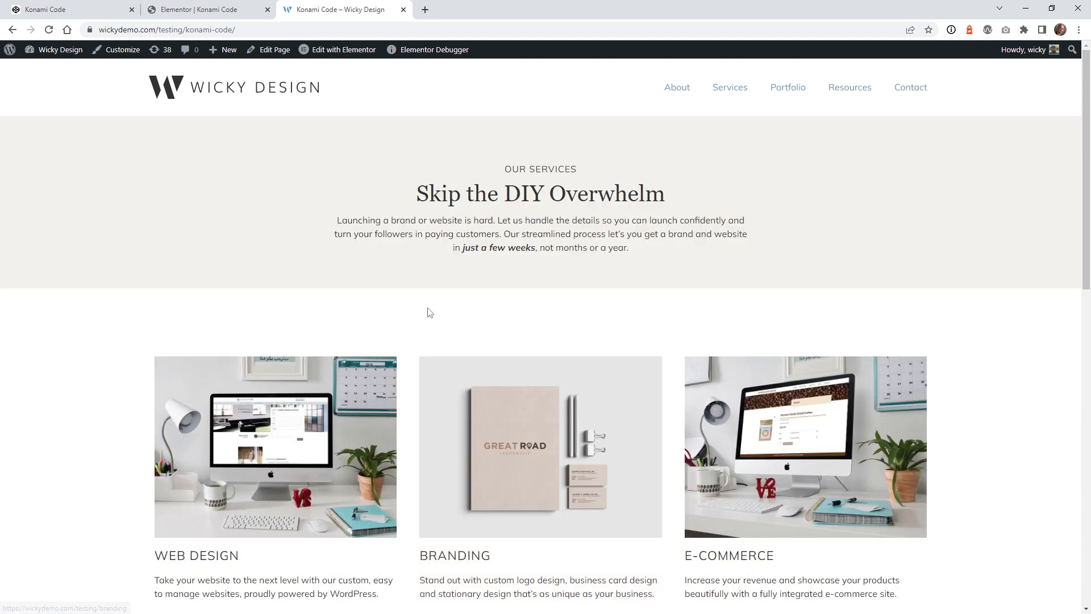
type("wicky")
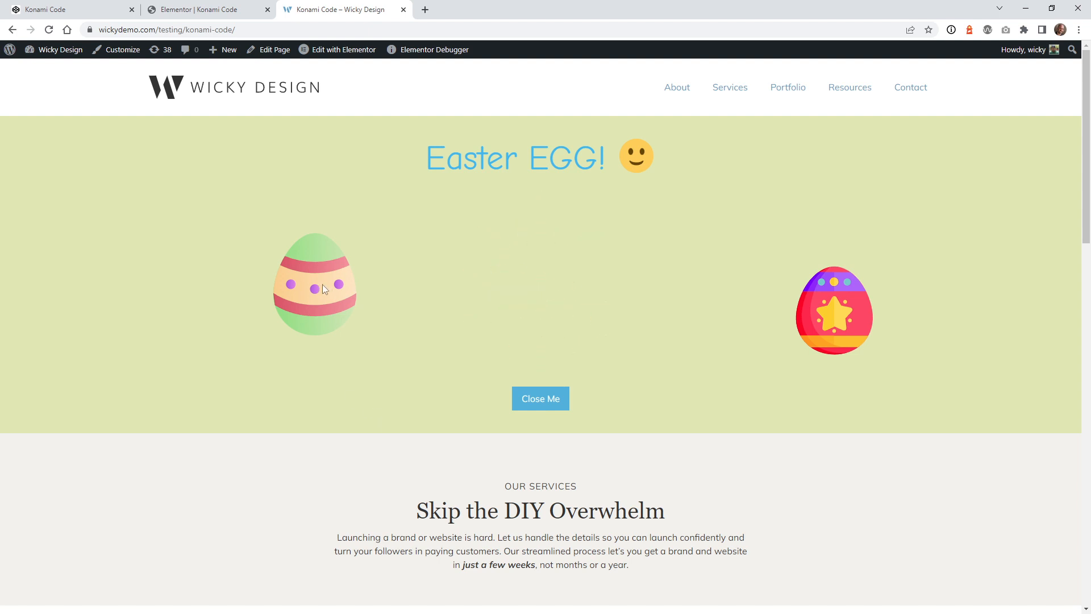
left_click(547, 409)
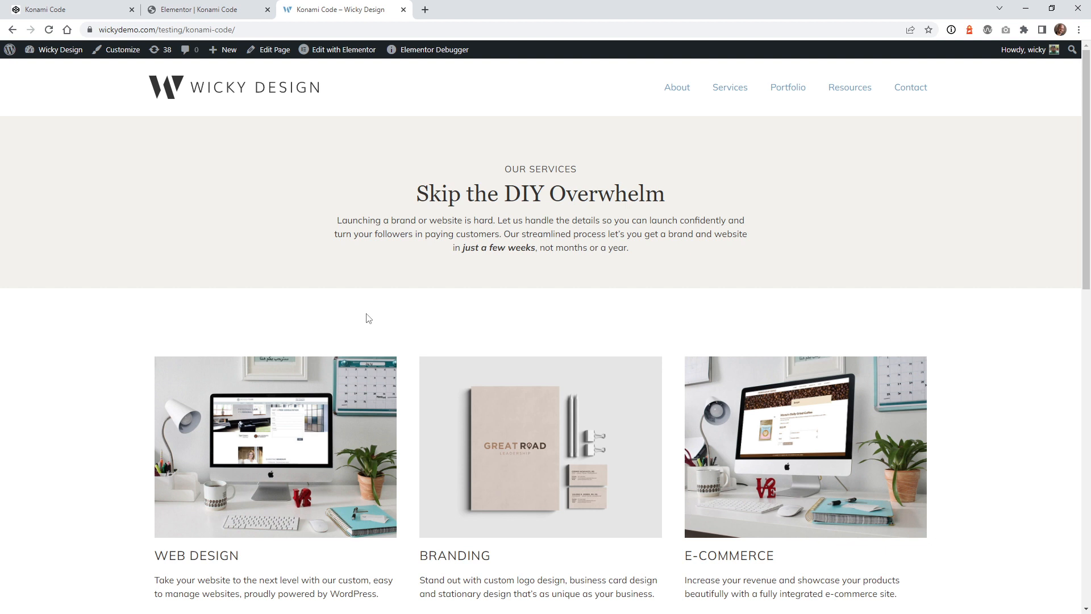
key("a")
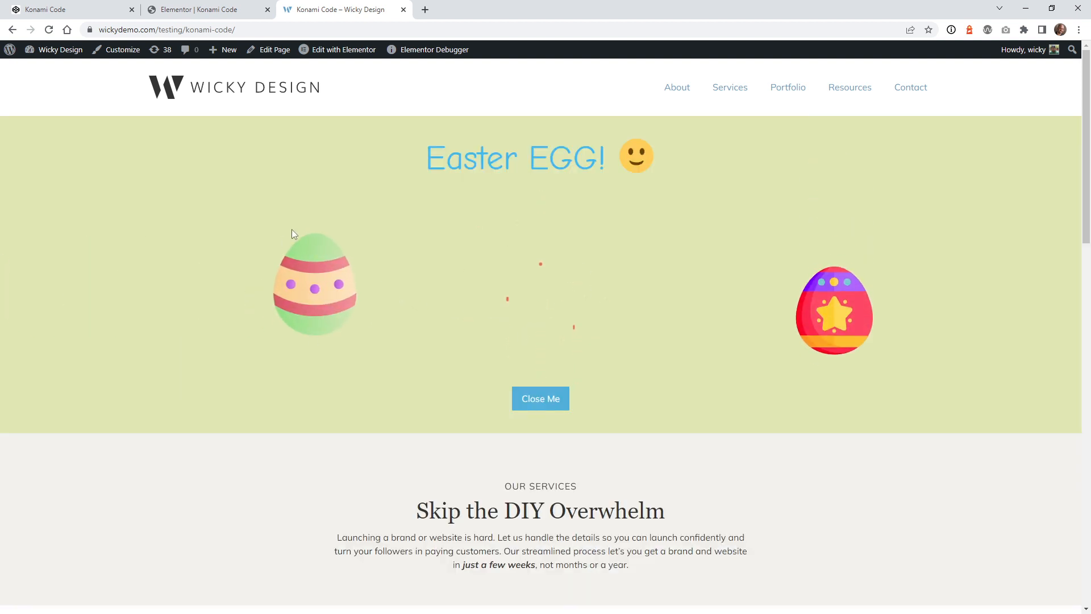
left_click(554, 407)
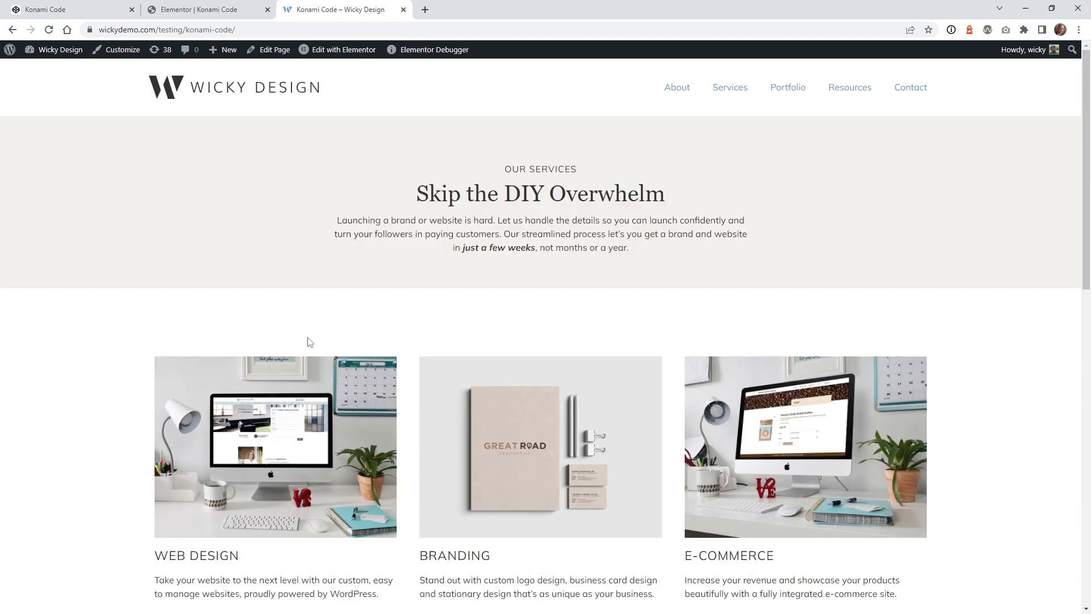
key("w")
key("k")
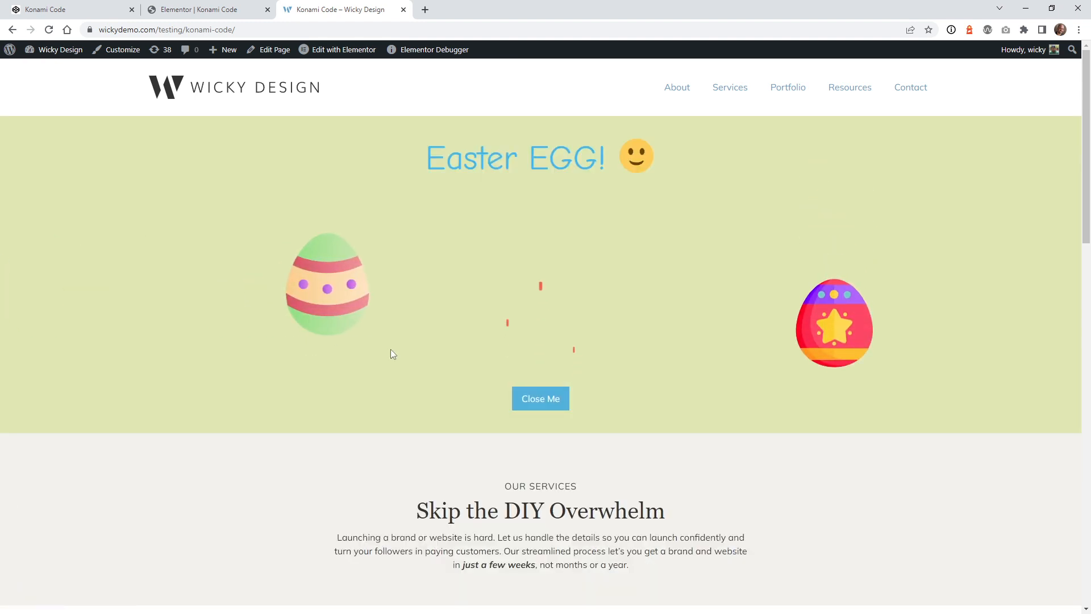
Step: Return to Elementor, open the first image in the Easter egg section for editing, and narrow the settings area to enlarge the canvas
left_click(222, 9)
left_click(1016, 126)
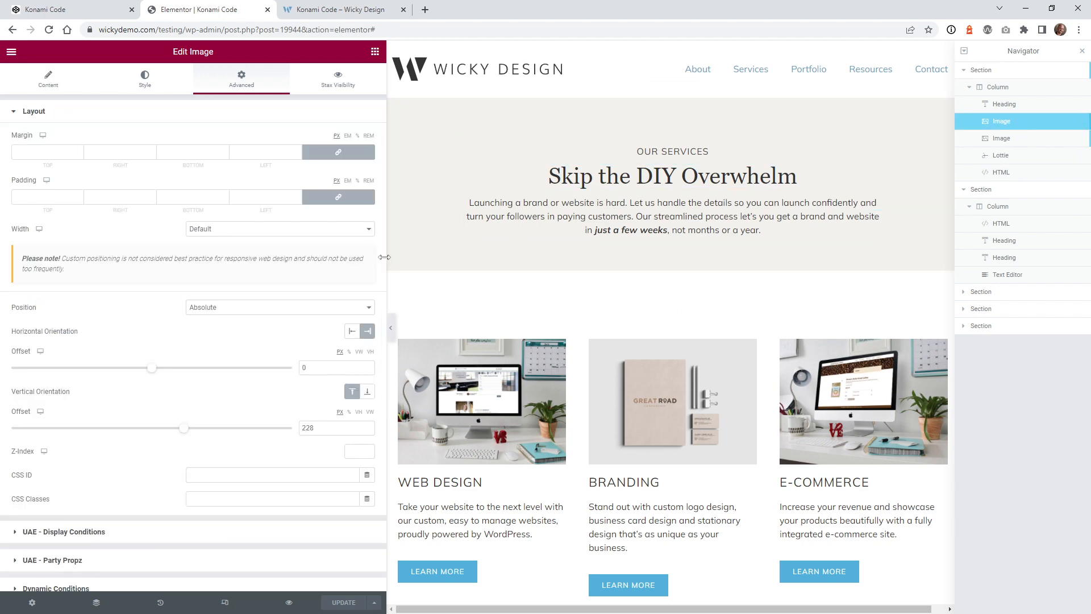
left_click_drag(386, 259, 211, 266)
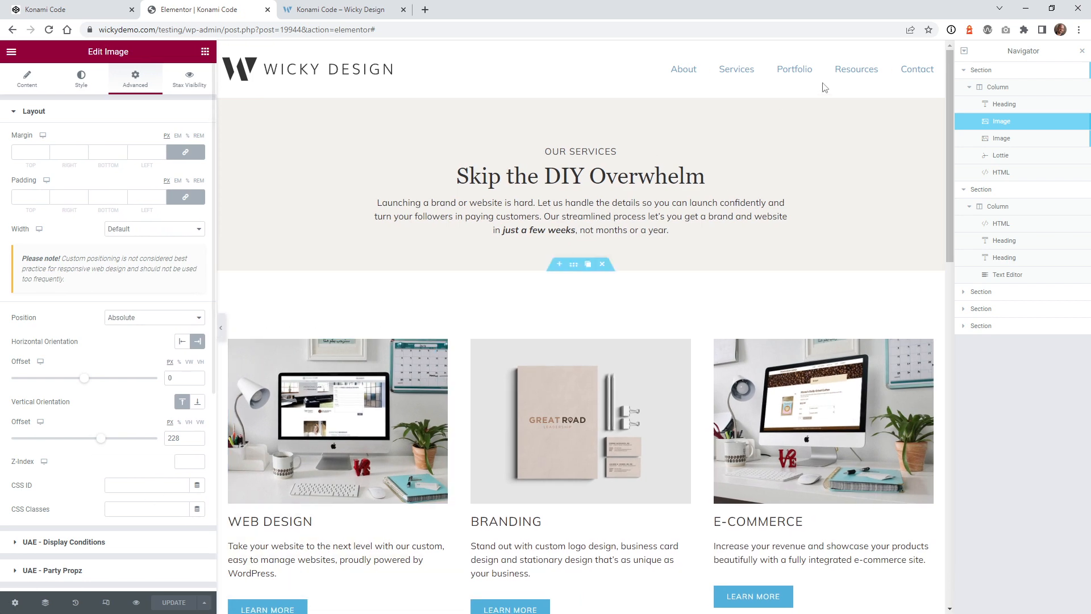
Step: Insert / before selector in the Easter egg section's custom CSS to disable display:none and show the section on the canvas
left_click(974, 72)
left_click(45, 490)
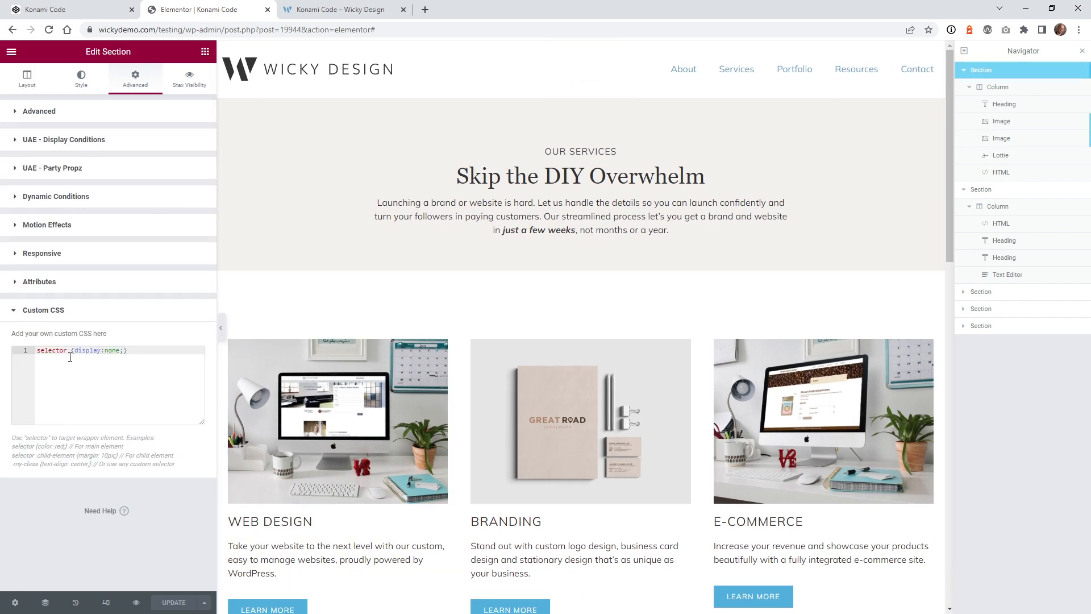
type("/")
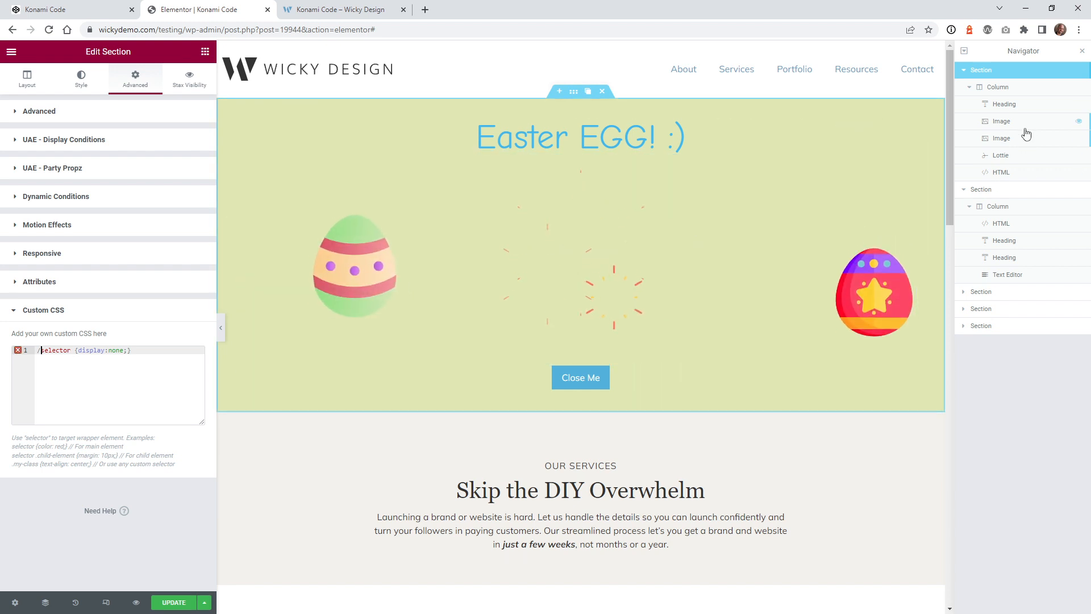
Step: Open the red egg image's layout settings and examine its position options, keeping Absolute
left_click(1023, 129)
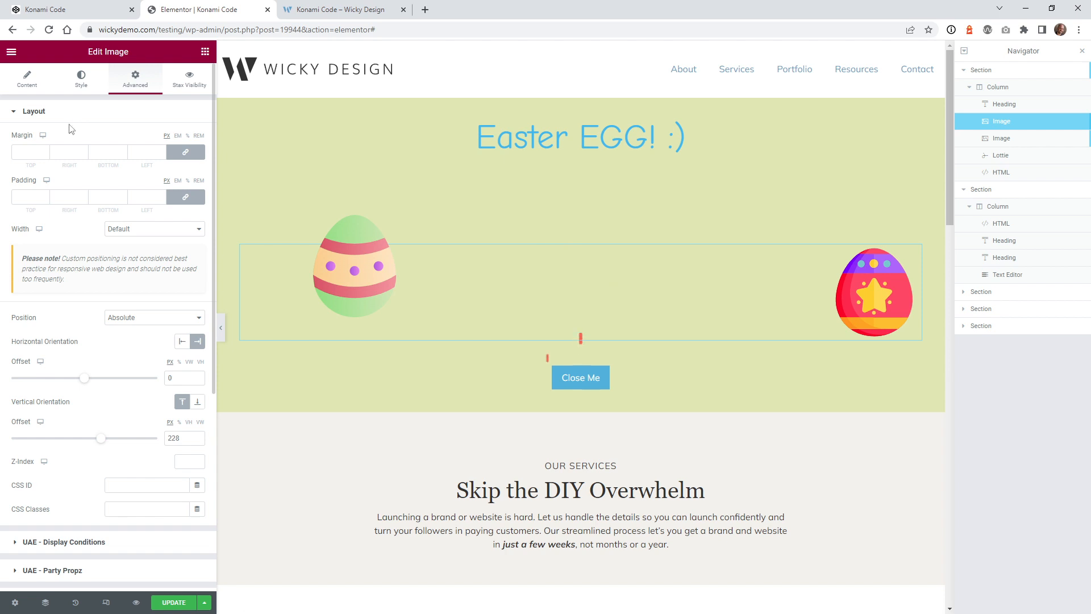
left_click(127, 320)
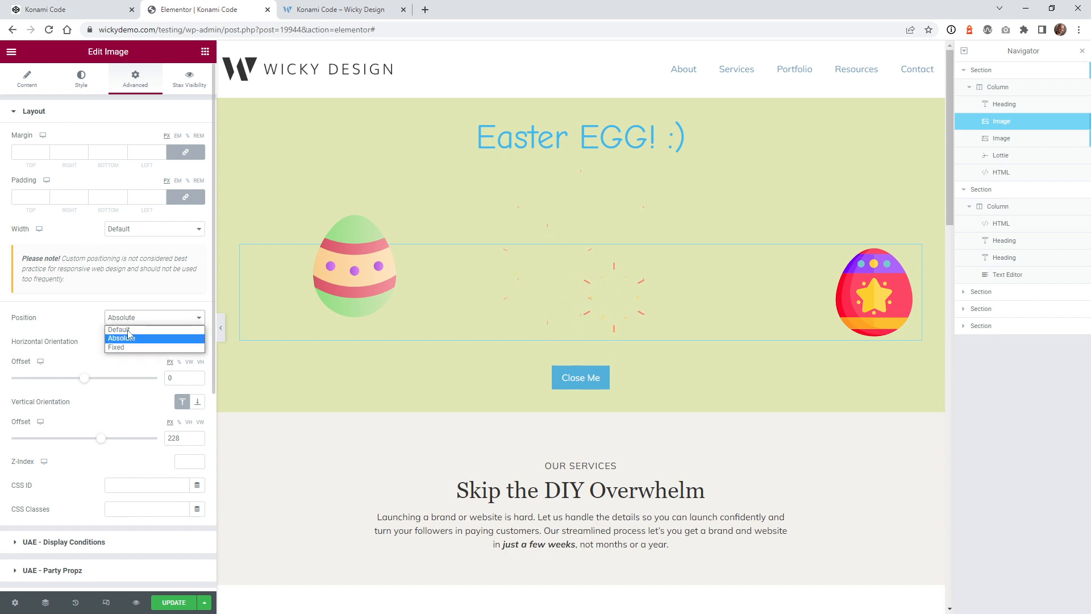
left_click(87, 331)
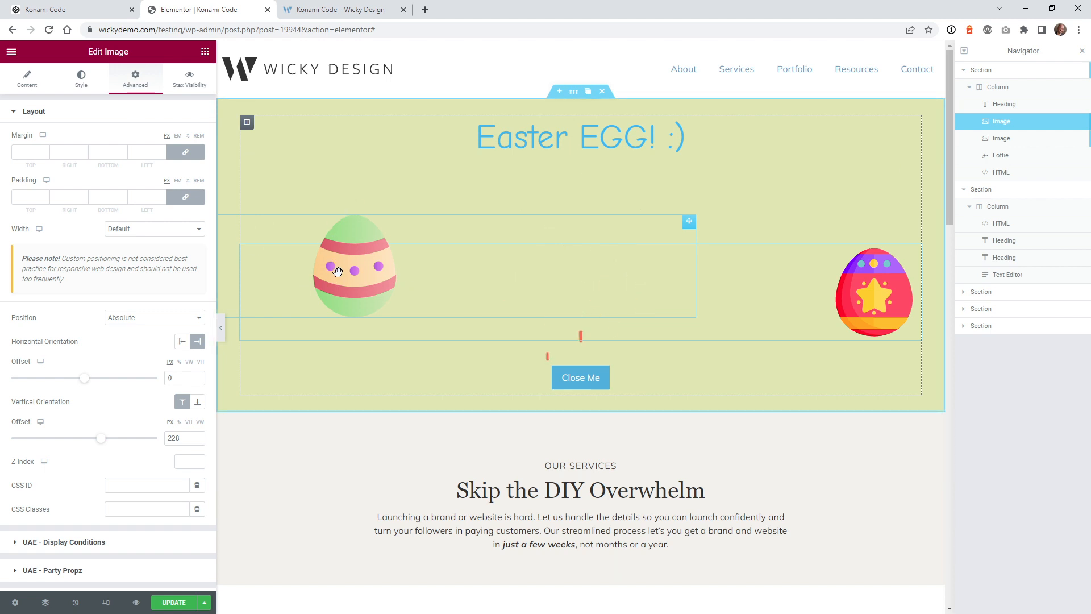
Step: Open the red egg image's motion effects and try the Bounce In Right and Bounce In Left entrance animations
left_click(71, 114)
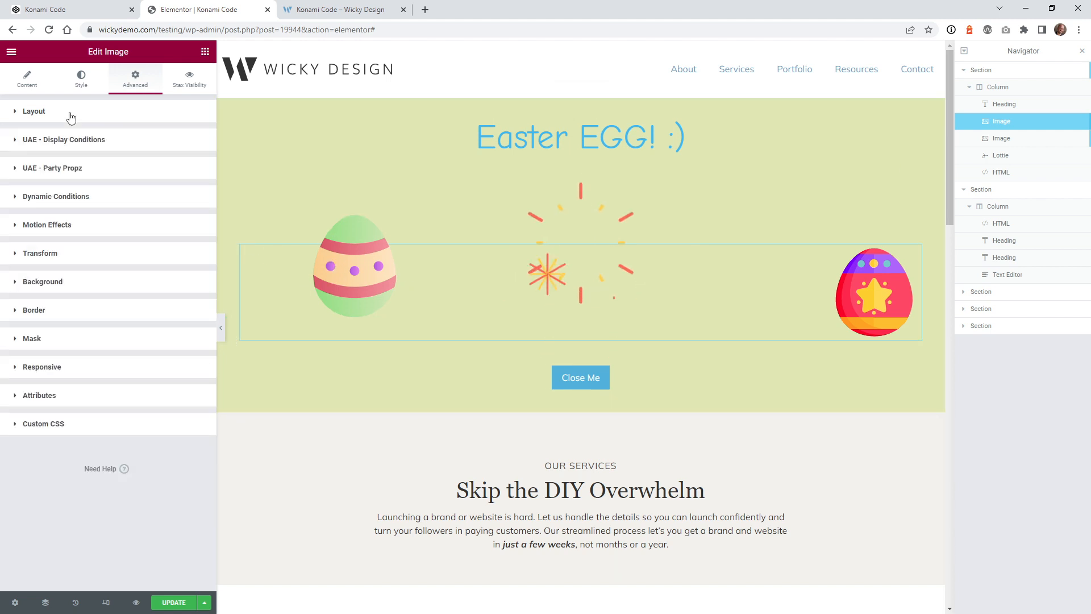
left_click(70, 231)
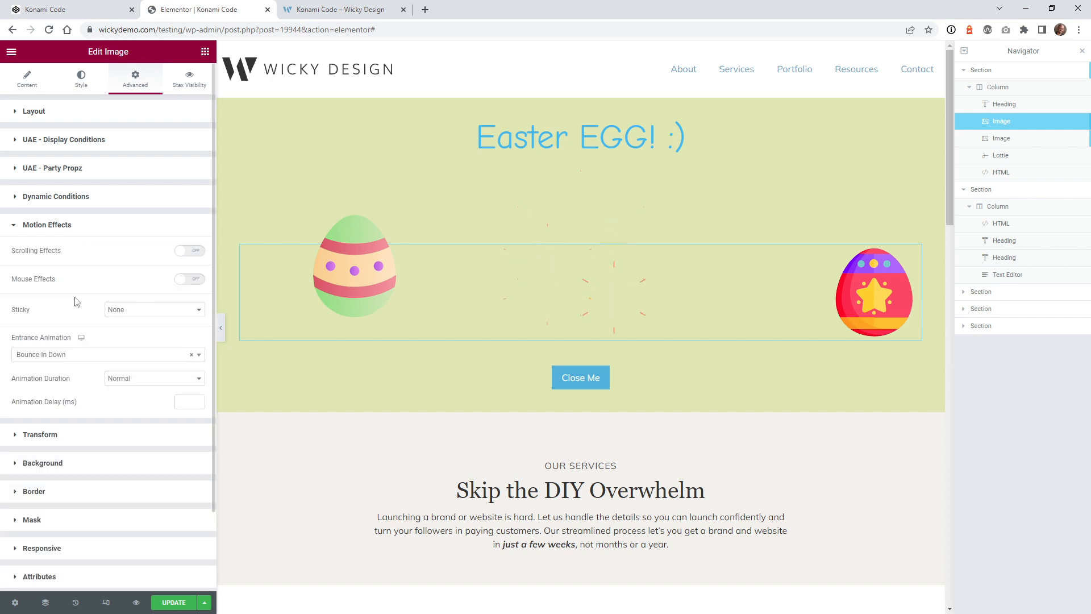
left_click(42, 358)
left_click(65, 441)
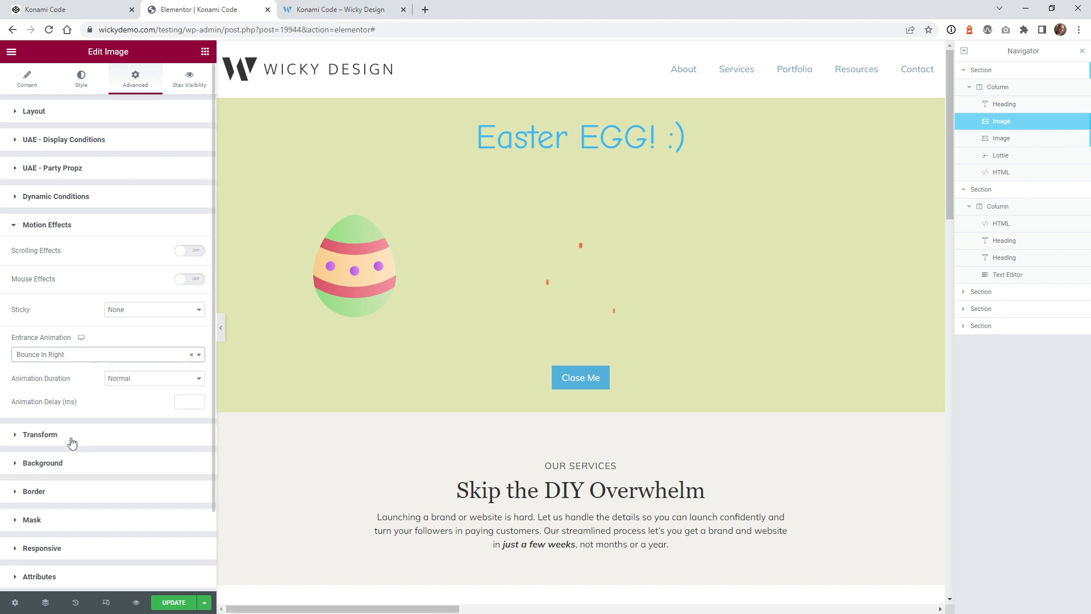
left_click(43, 359)
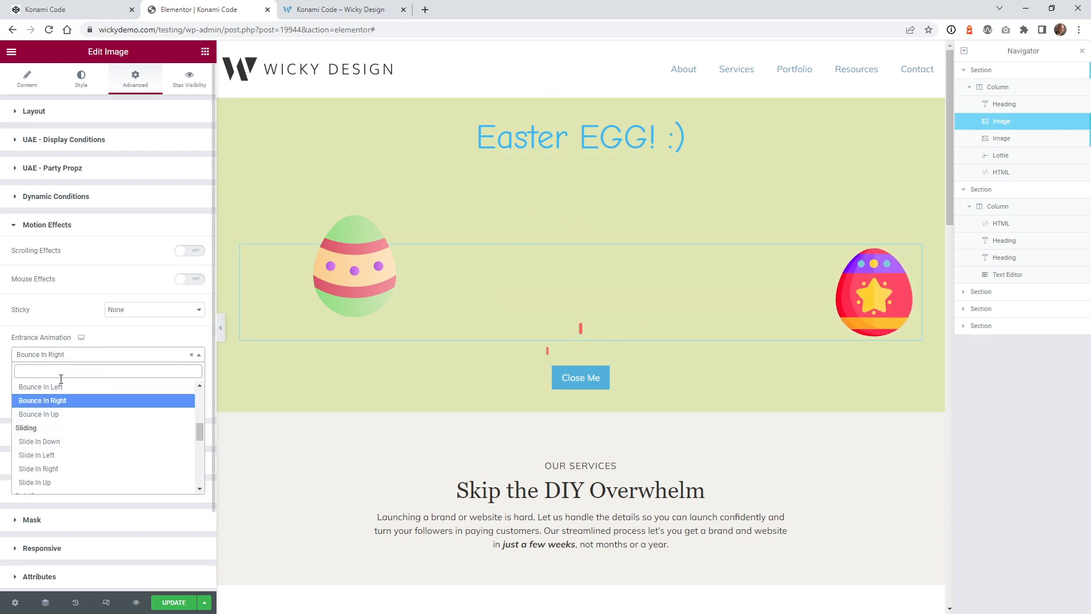
left_click(64, 394)
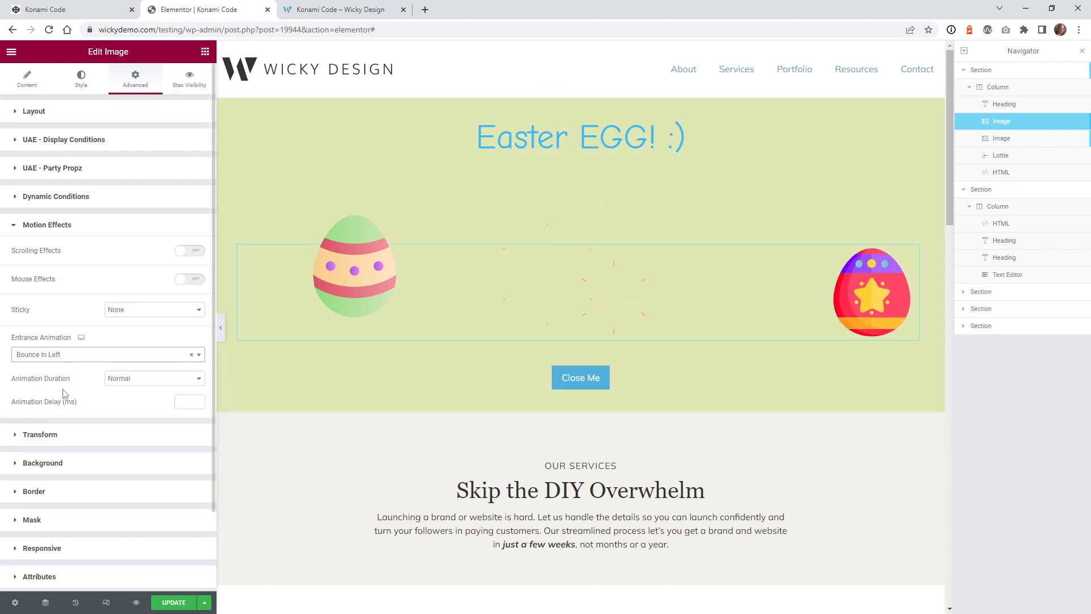
Step: Set the red egg image's entrance animation to Bounce In Down, update the page, and switch to its preview
left_click(62, 362)
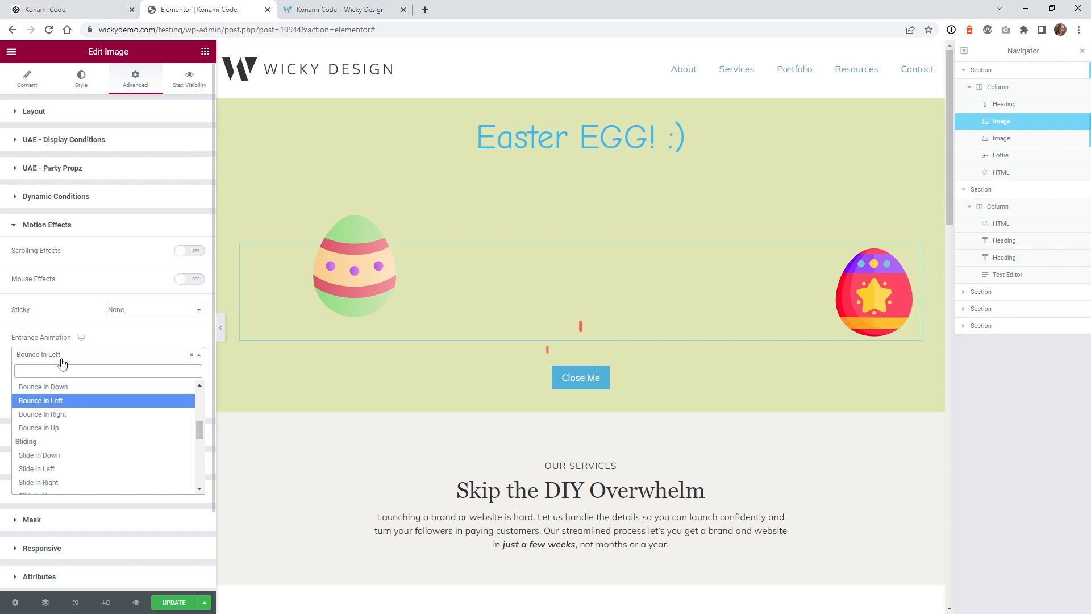
left_click(78, 388)
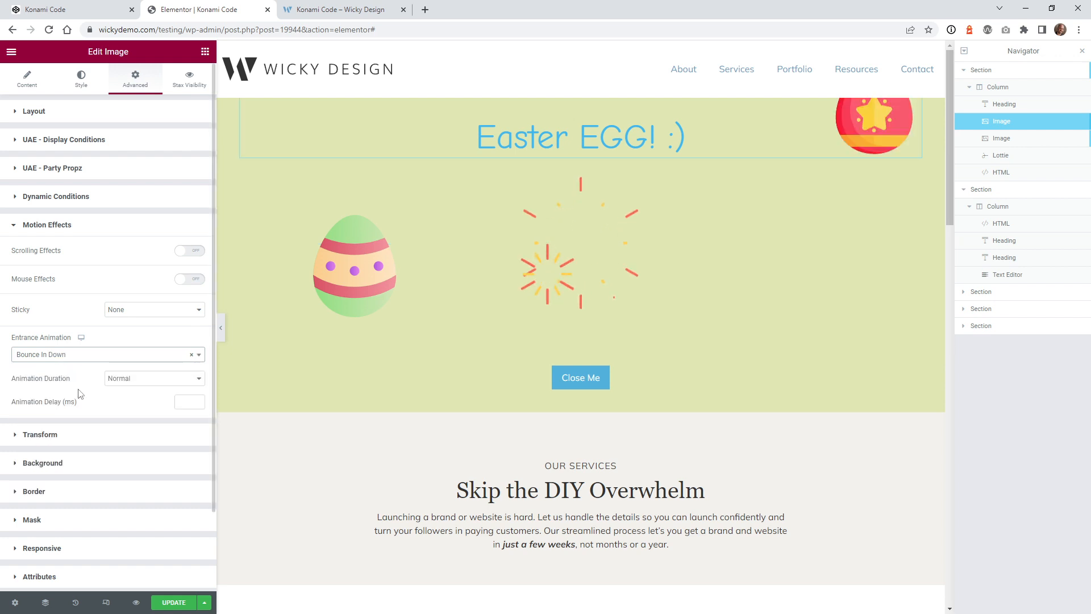
left_click(169, 603)
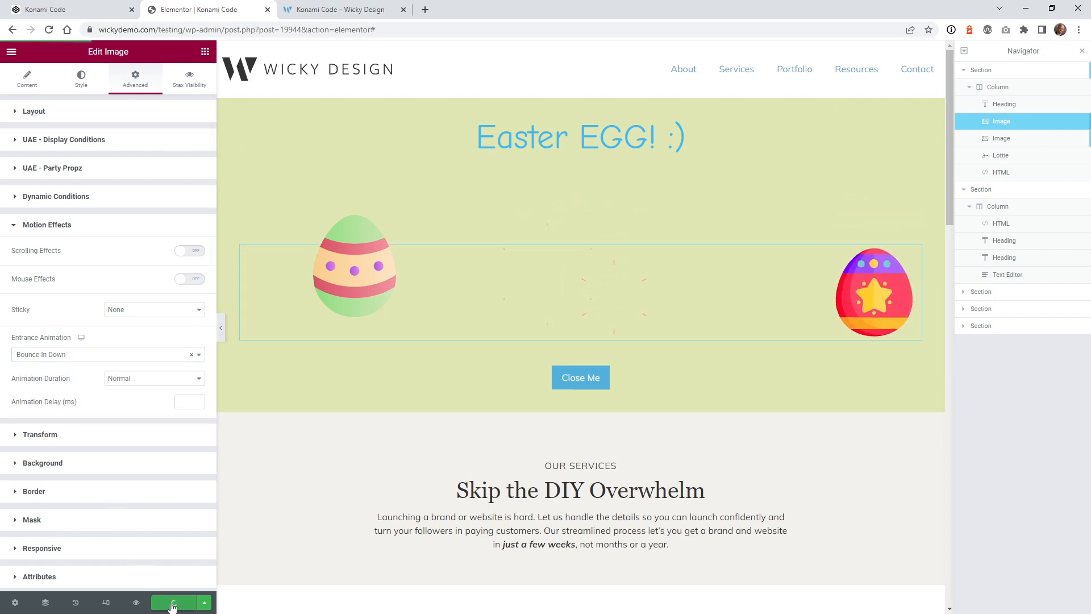
left_click(341, 9)
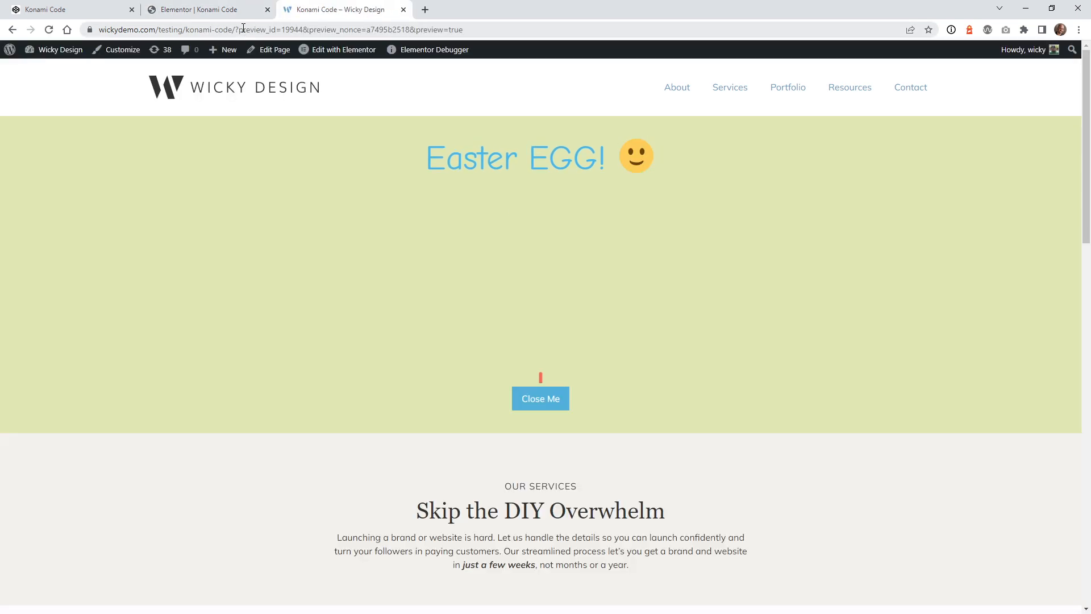
Step: Remove the preview query parameters from the Konami Code page's address
left_click_drag(243, 28, 939, 40)
key("BackSpace")
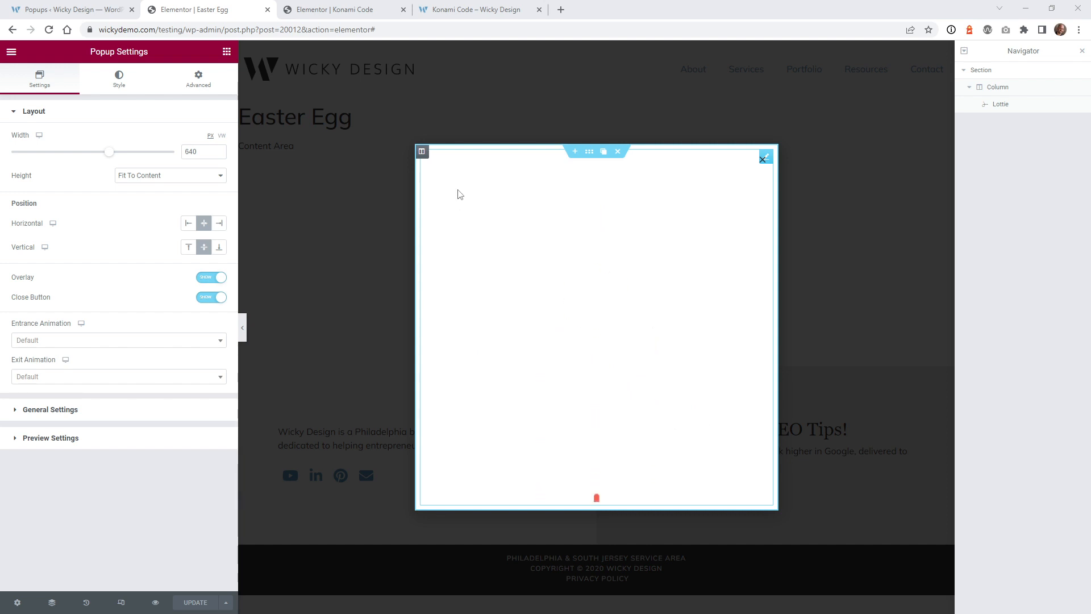
Step: Examine the Easter Egg popup's list entry, its Lottie widget, and the popup's layout, style and advanced settings
left_click(83, 9)
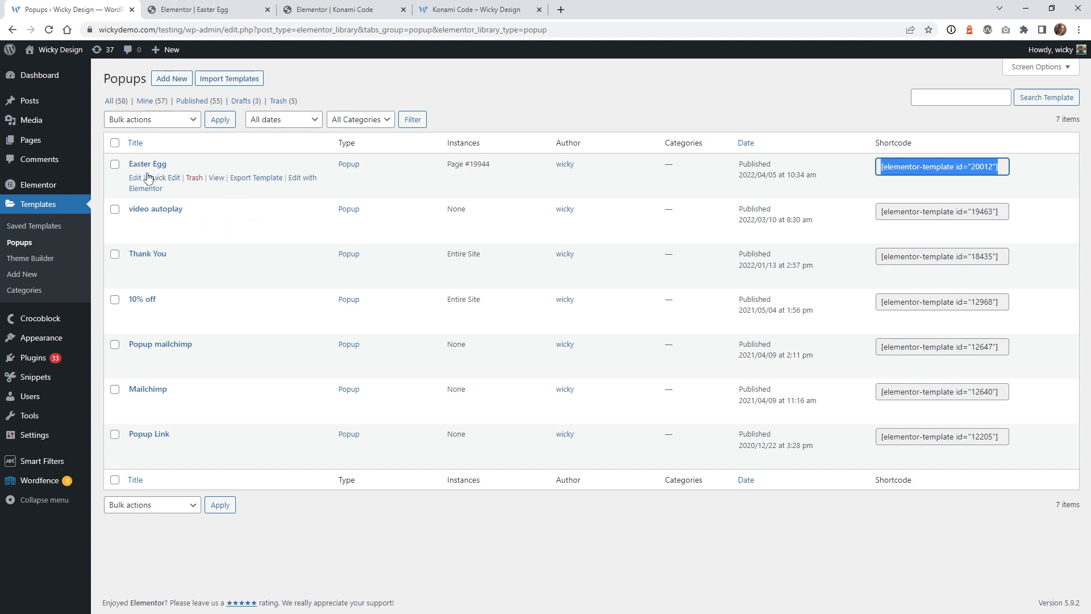
left_click(194, 9)
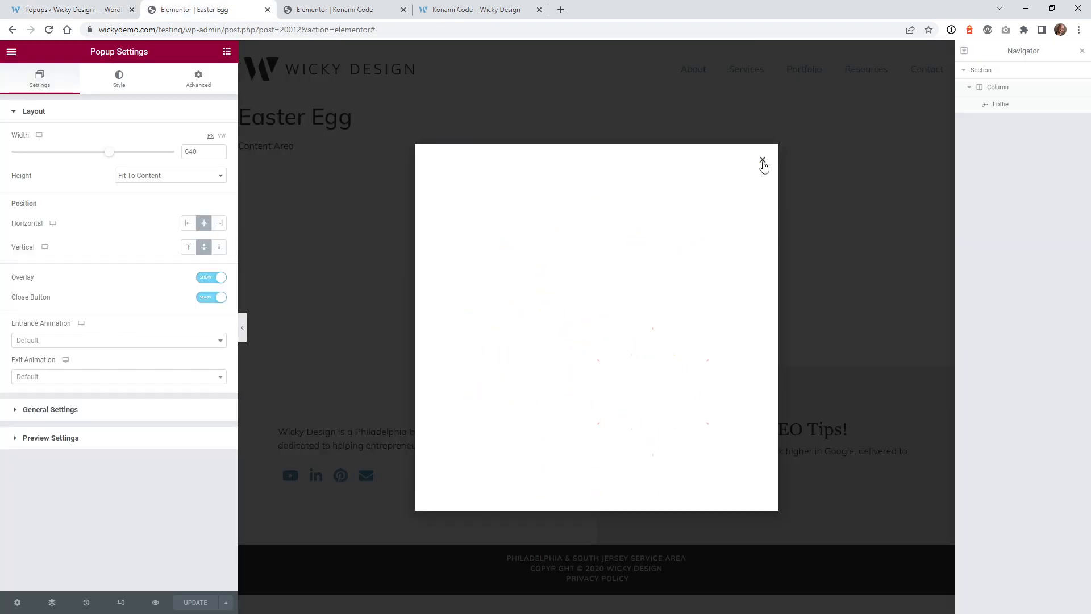
left_click(746, 203)
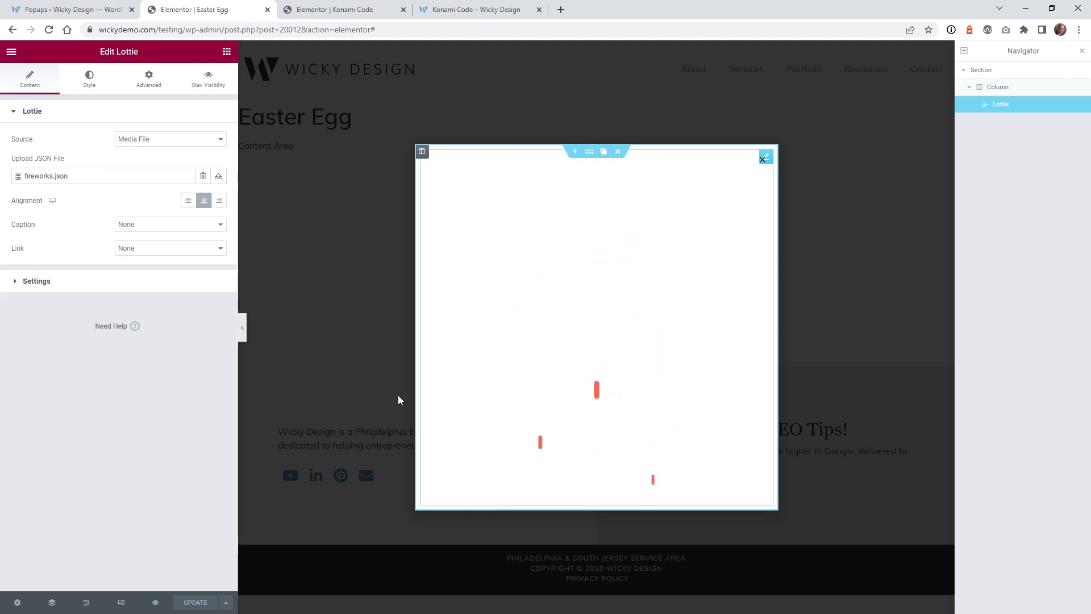
left_click(17, 603)
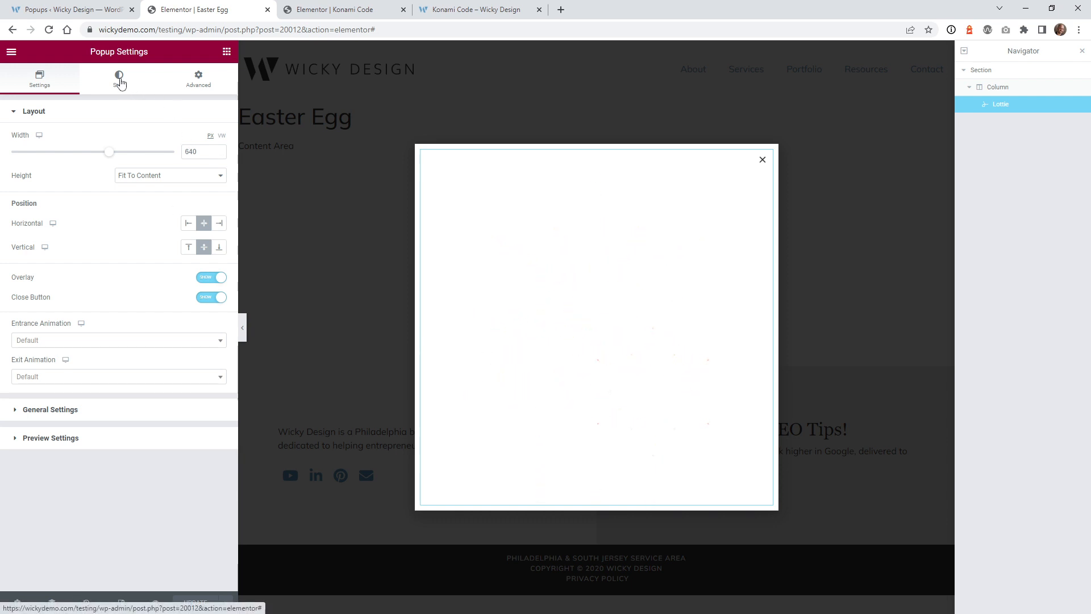
left_click(120, 82)
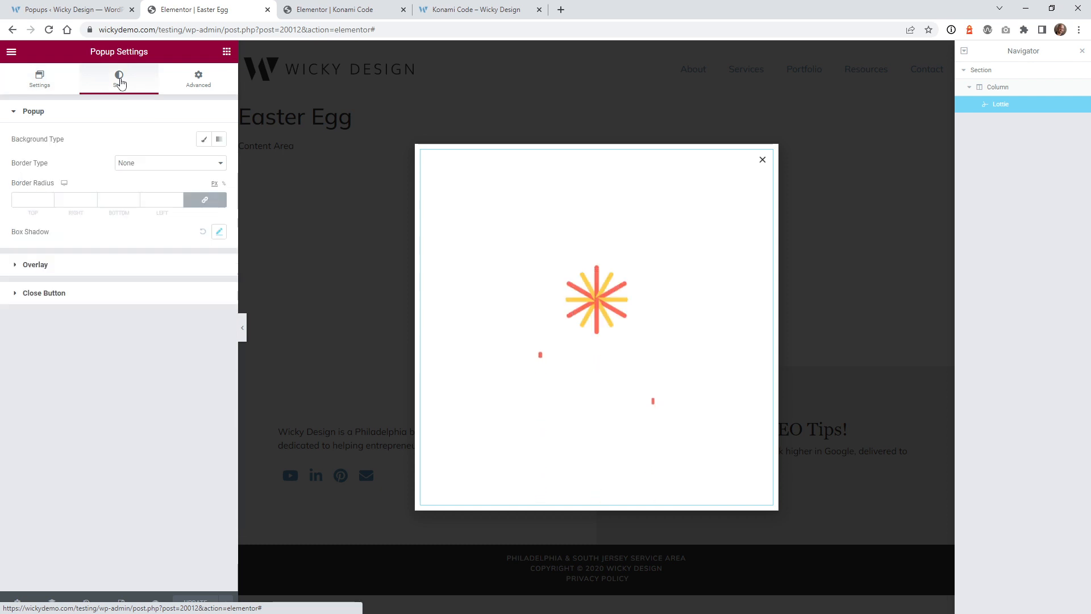
left_click(223, 81)
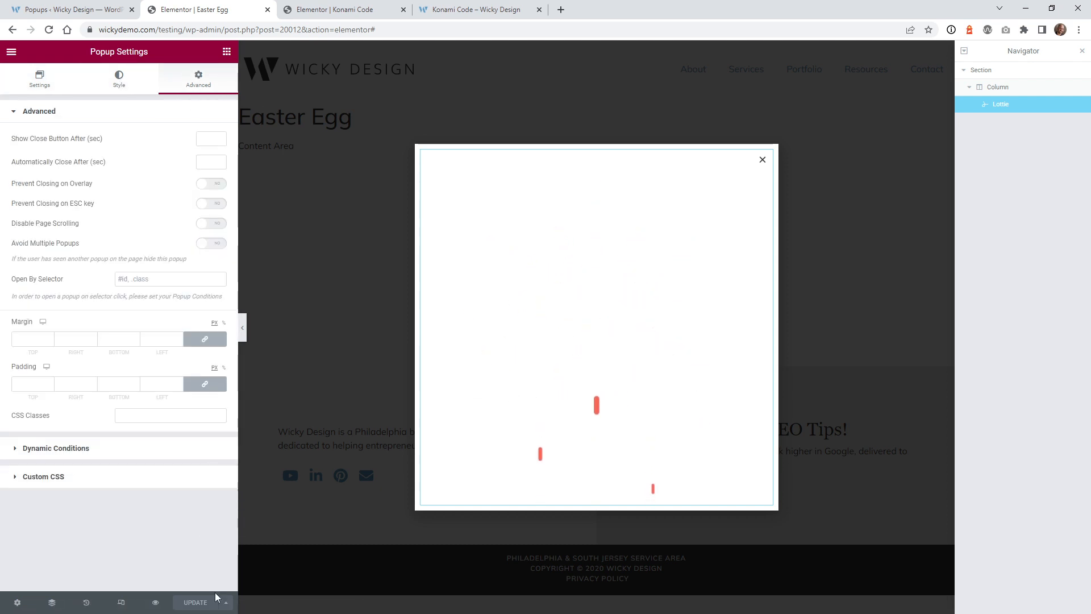
Step: Review the Easter Egg popup's display conditions, triggers and advanced rules, and close the publish settings without changes
left_click(225, 604)
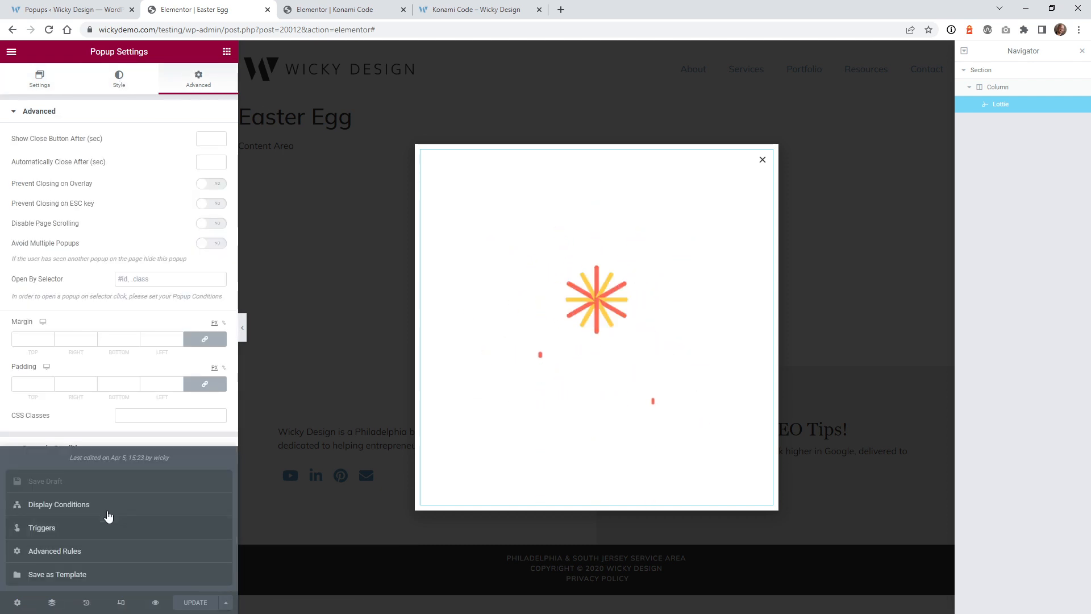
left_click(73, 506)
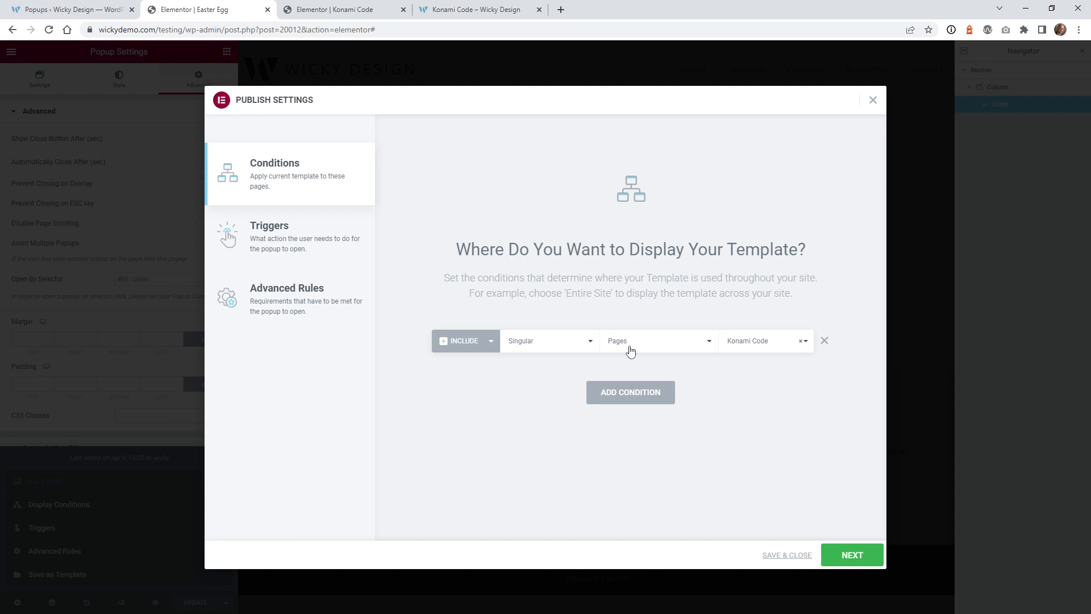
left_click(320, 255)
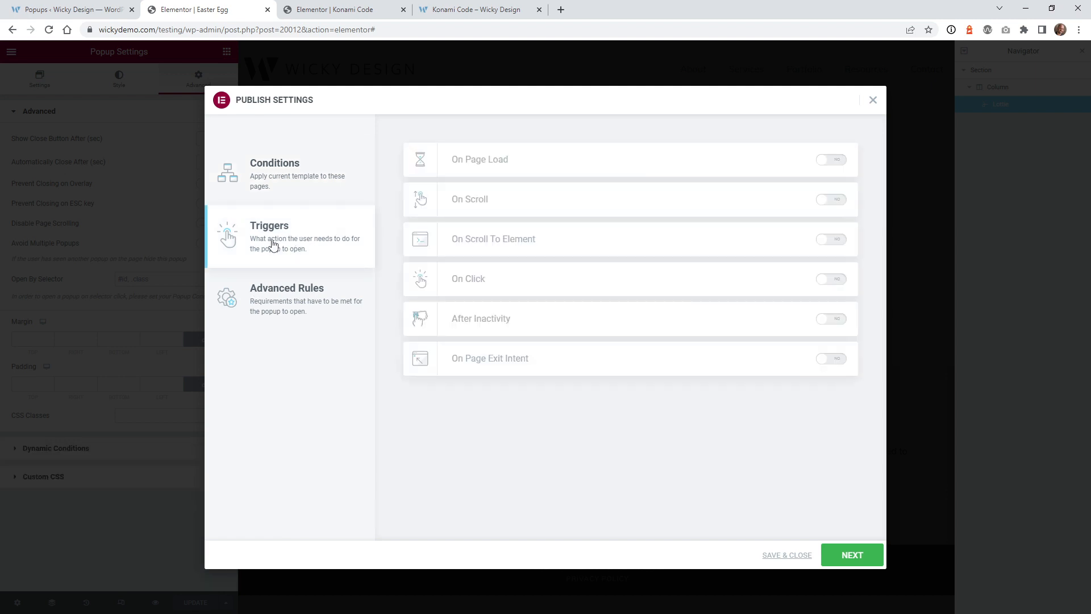
left_click(291, 301)
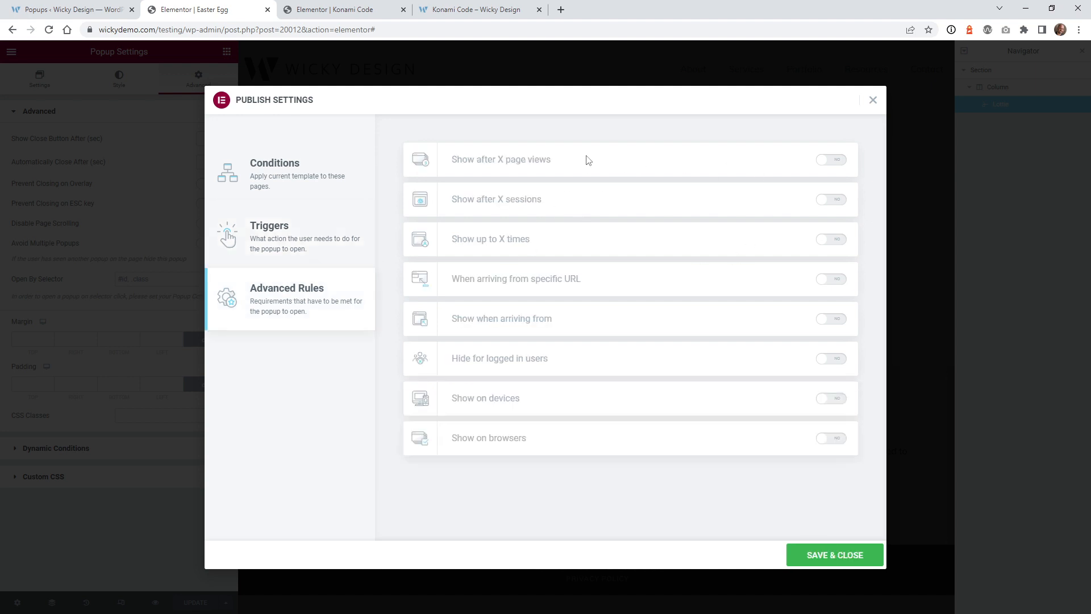
left_click(273, 168)
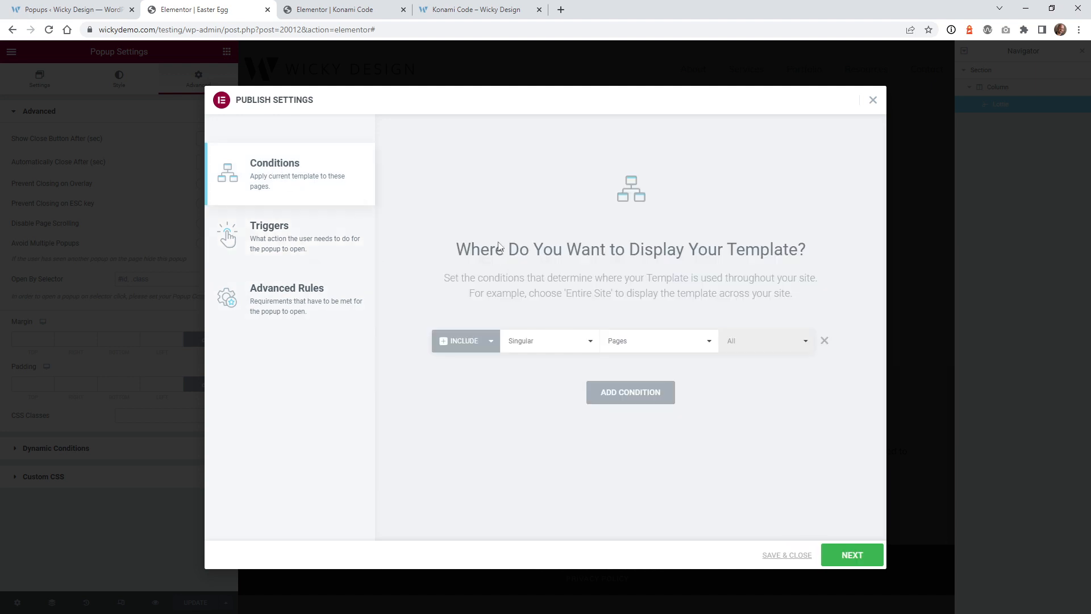
left_click(873, 101)
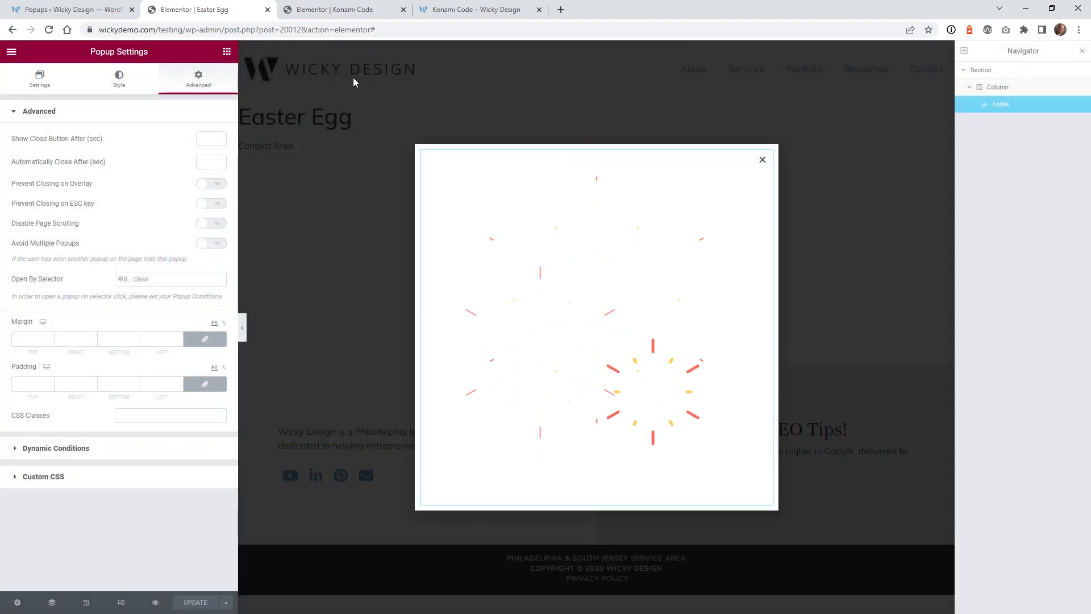
Step: Open the key-sequence script in the Konami Code page's services section HTML widget and enlarge the code editor and its panel
left_click(347, 9)
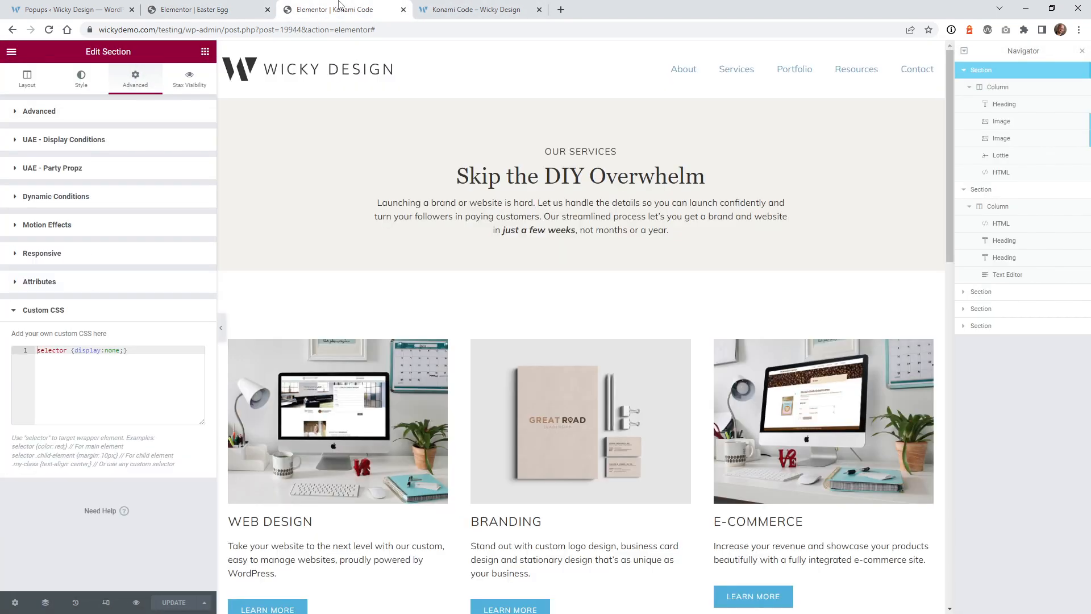
left_click(963, 70)
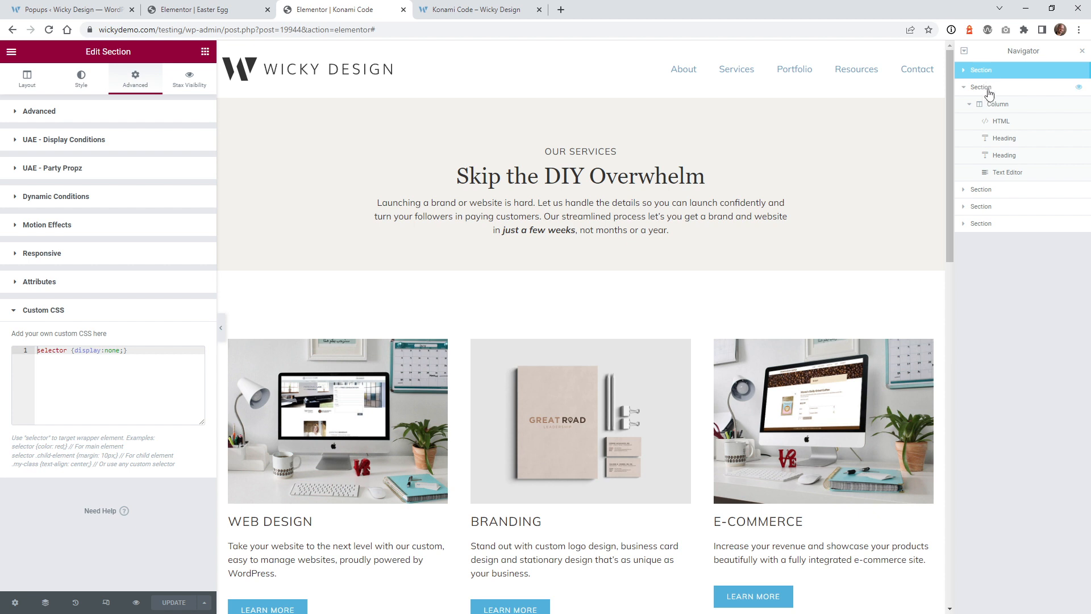
left_click(987, 88)
left_click(1015, 126)
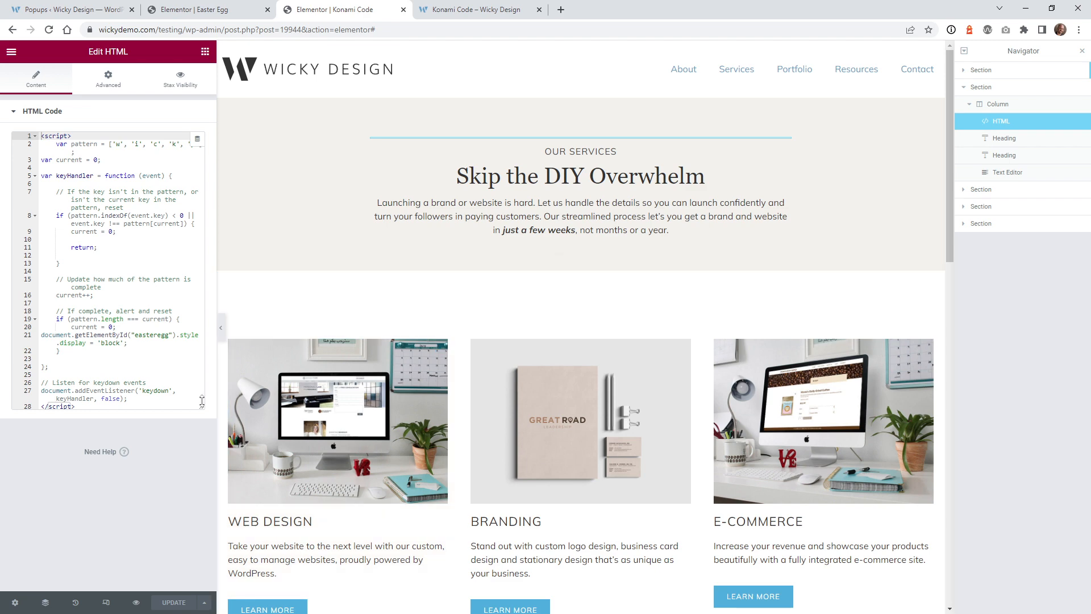
left_click_drag(202, 401, 201, 469)
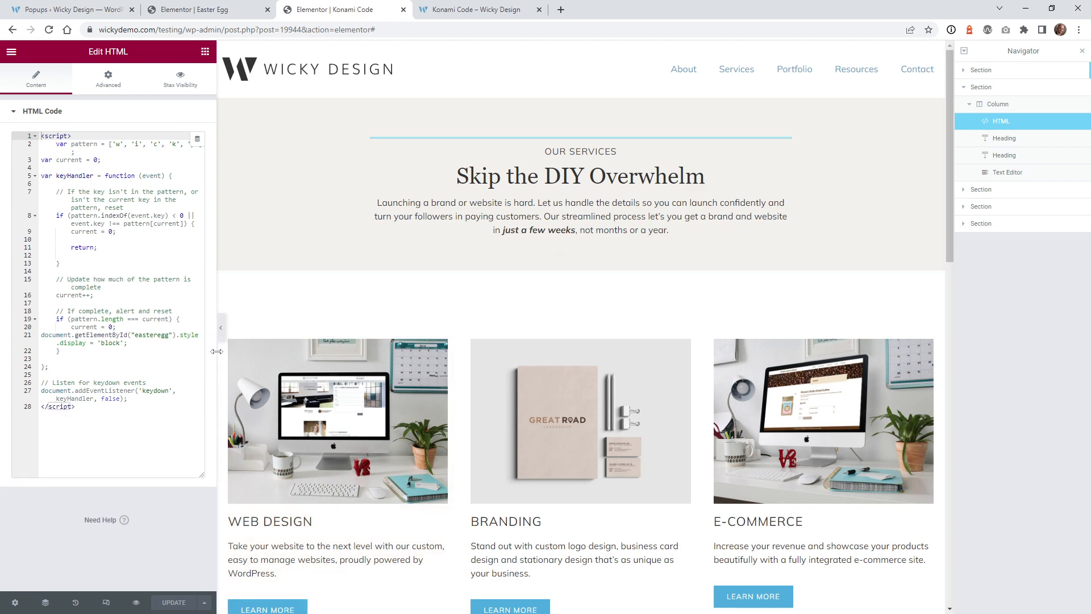
left_click_drag(216, 351, 387, 351)
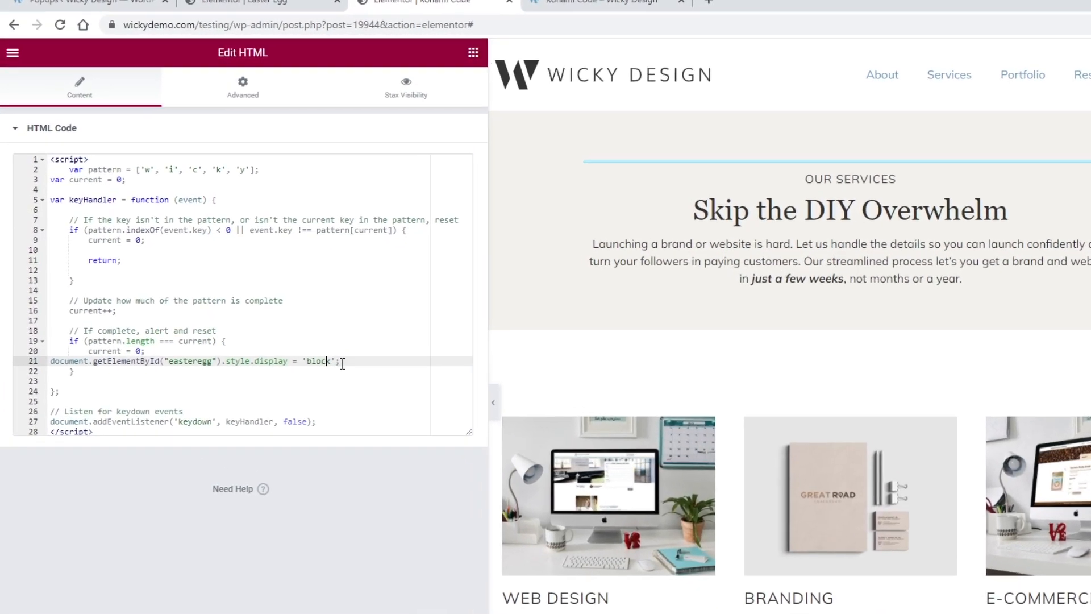
Step: Replace script line 21, which displays the easteregg section, with elementorProFrontend.modules.popup.showPopup( { id: 20012 } );
left_click_drag(271, 295, 25, 295)
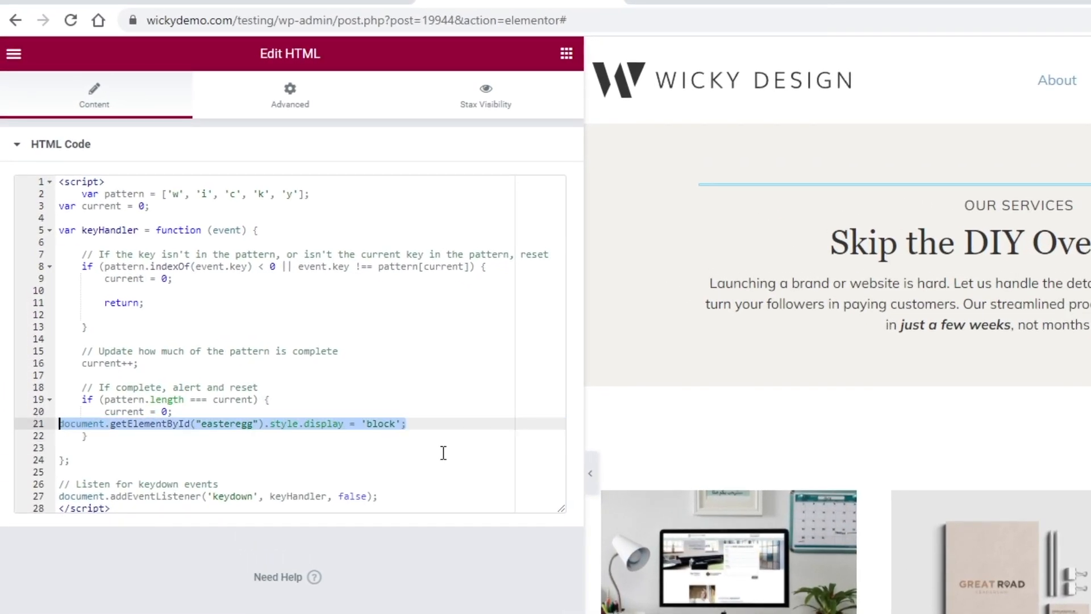
key("BackSpace")
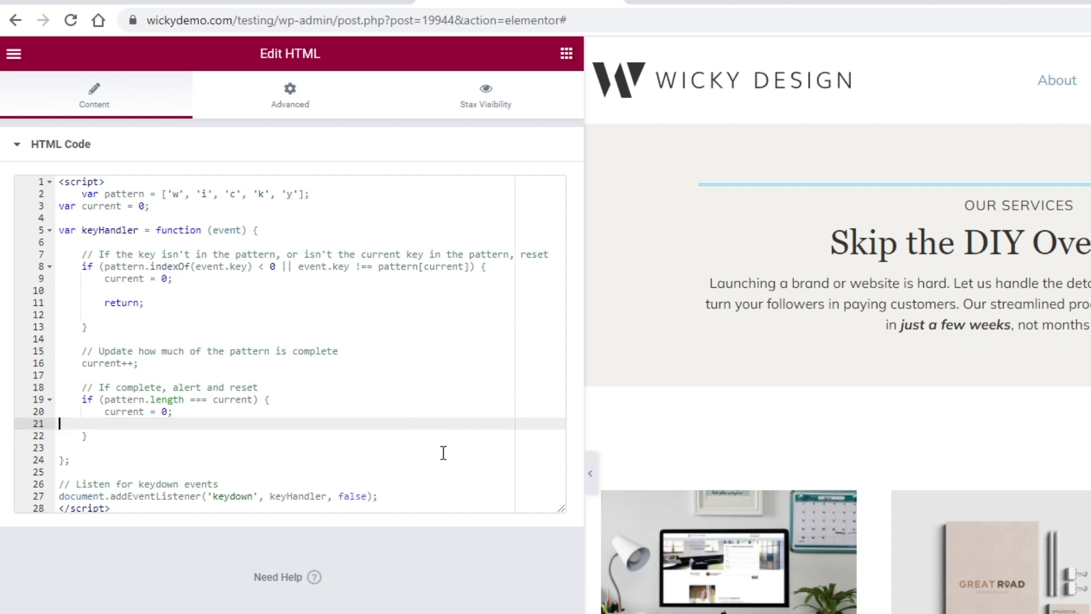
type("elementorProFrontend.modules.popup.showPopup( { id: 20012 } );")
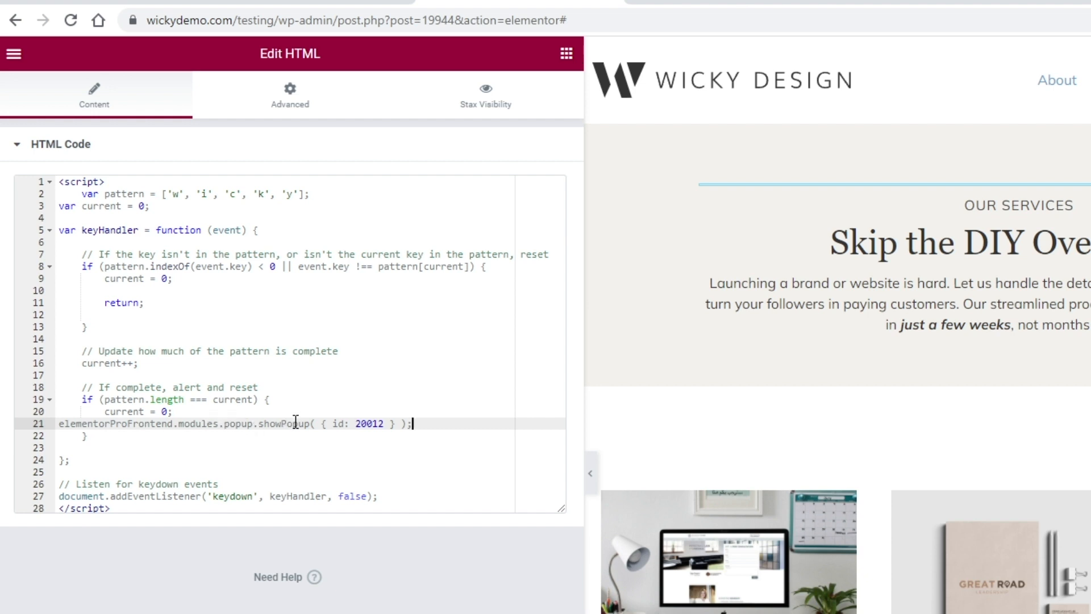
Step: Examine the showPopup line and check its ID against the Easter Egg shortcode in the Popups list
left_click_drag(295, 422, 88, 430)
left_click(88, 426)
left_click_drag(362, 423, 376, 426)
left_click(317, 3)
left_click(111, 5)
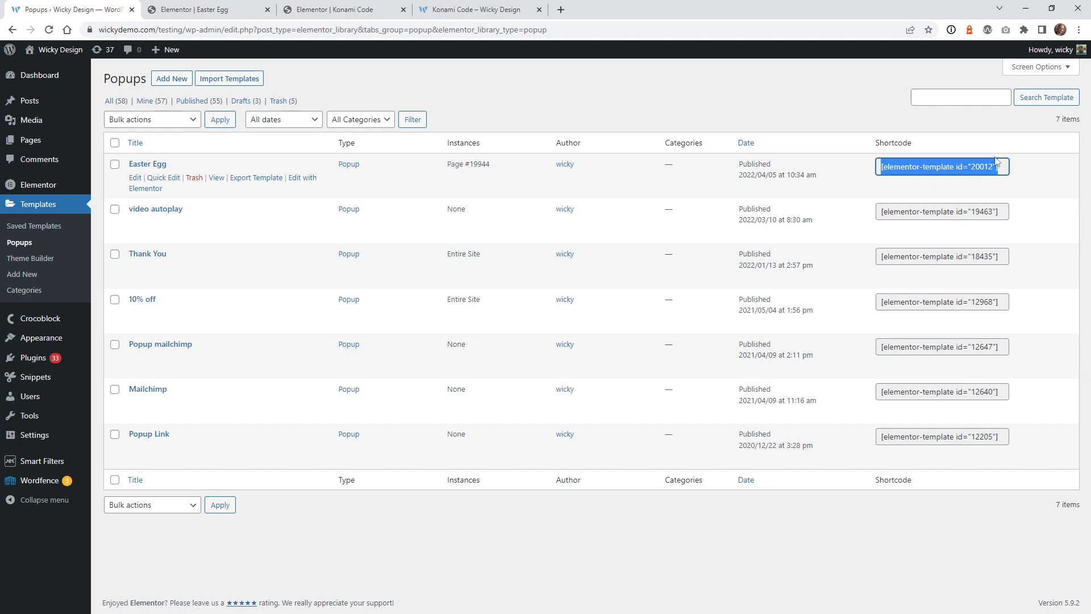
left_click(1035, 173)
left_click(973, 168)
left_click(990, 167)
left_click_drag(992, 167, 981, 166)
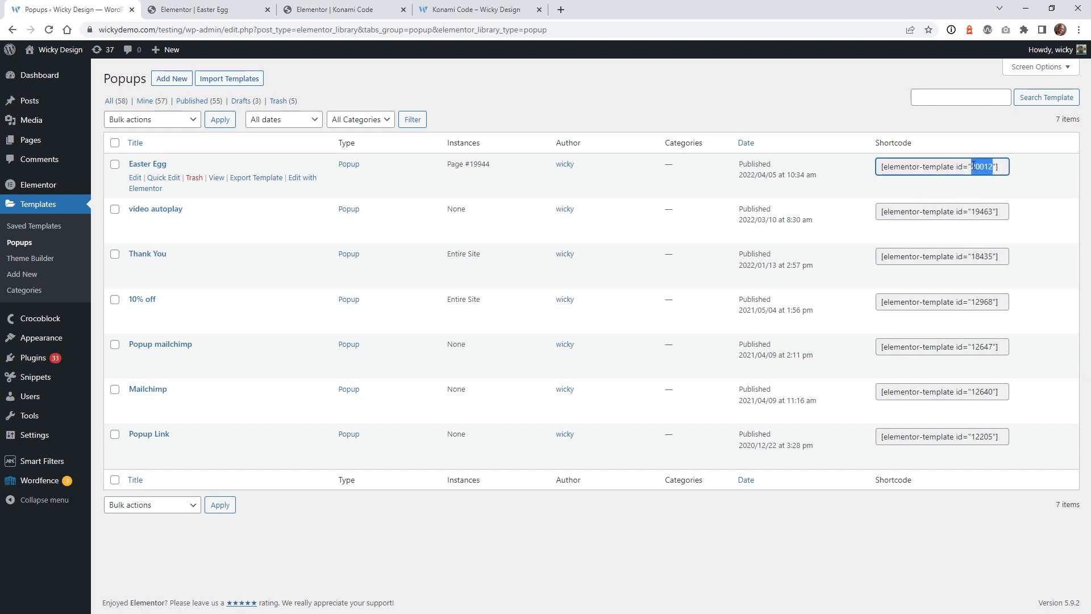
Step: Update the Konami Code page to save the popup script
left_click(475, 10)
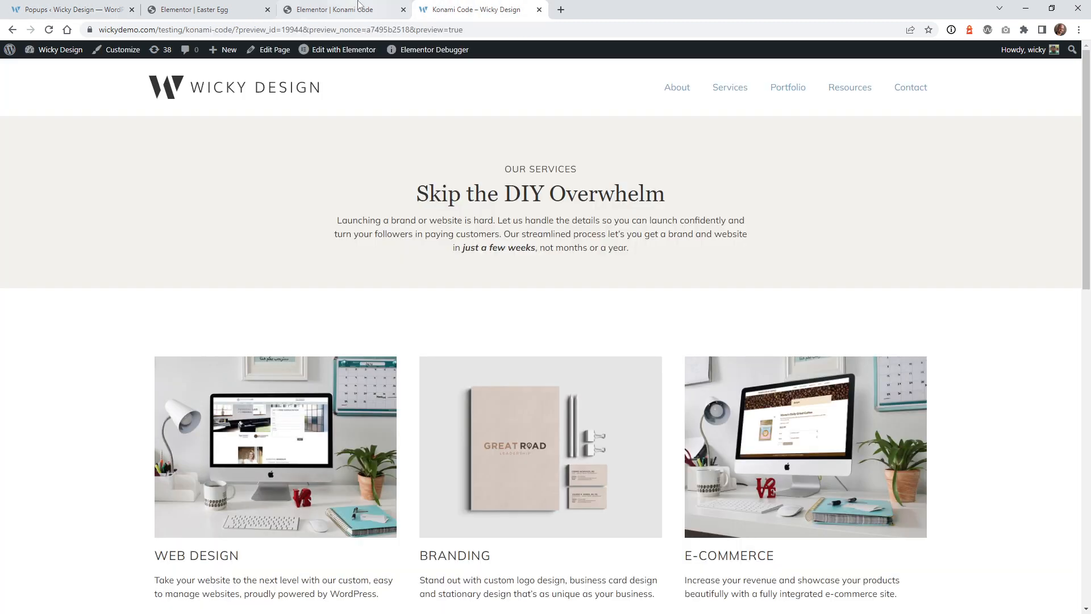
left_click(358, 6)
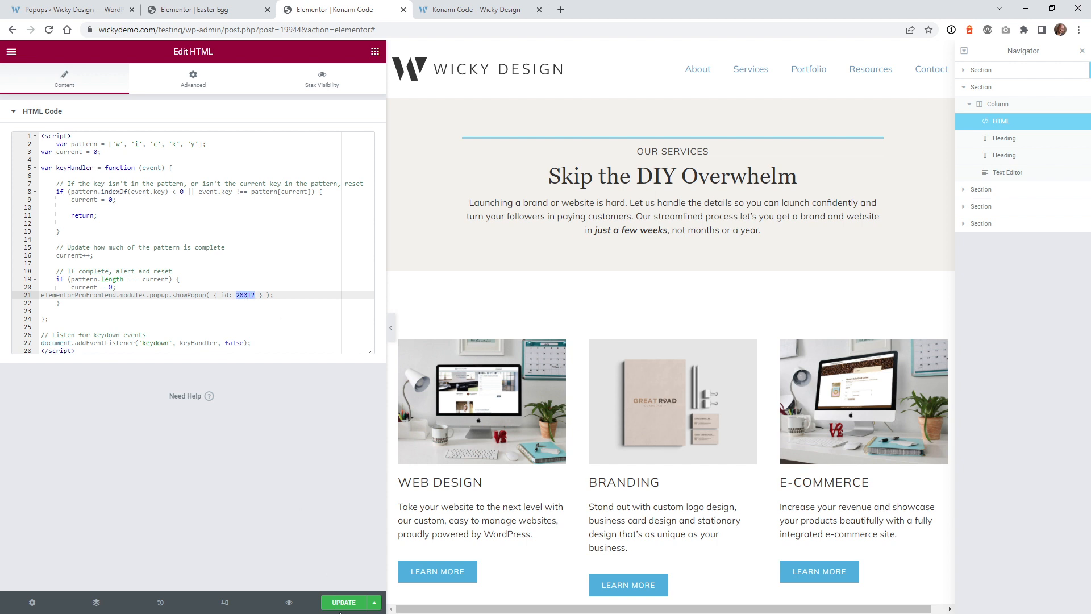
left_click(344, 605)
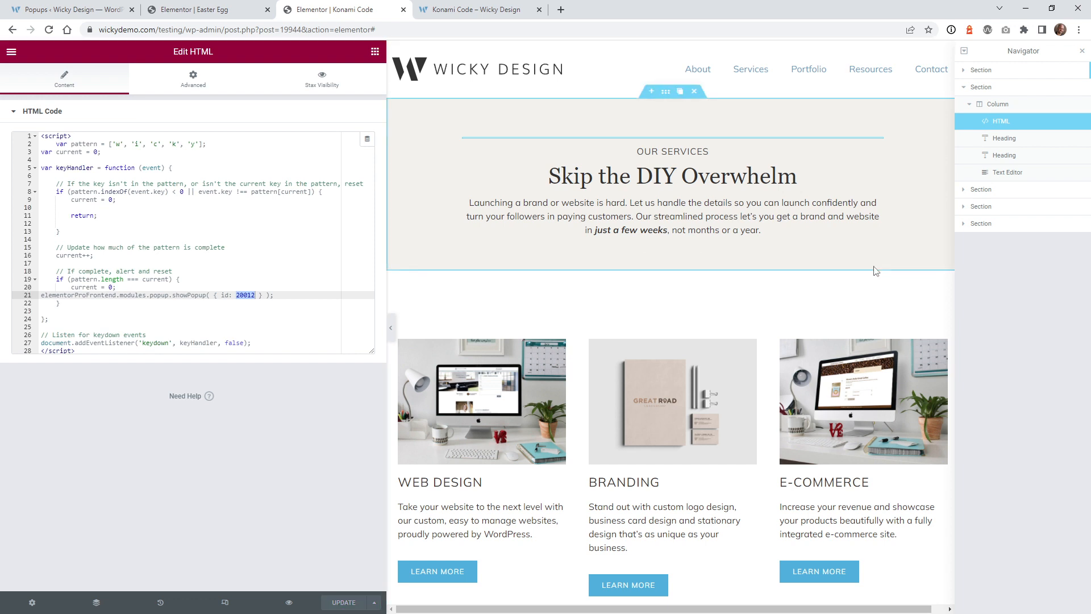
Step: Inspect the services section's text, main heading and HTML script widgets
left_click(980, 79)
left_click(1007, 172)
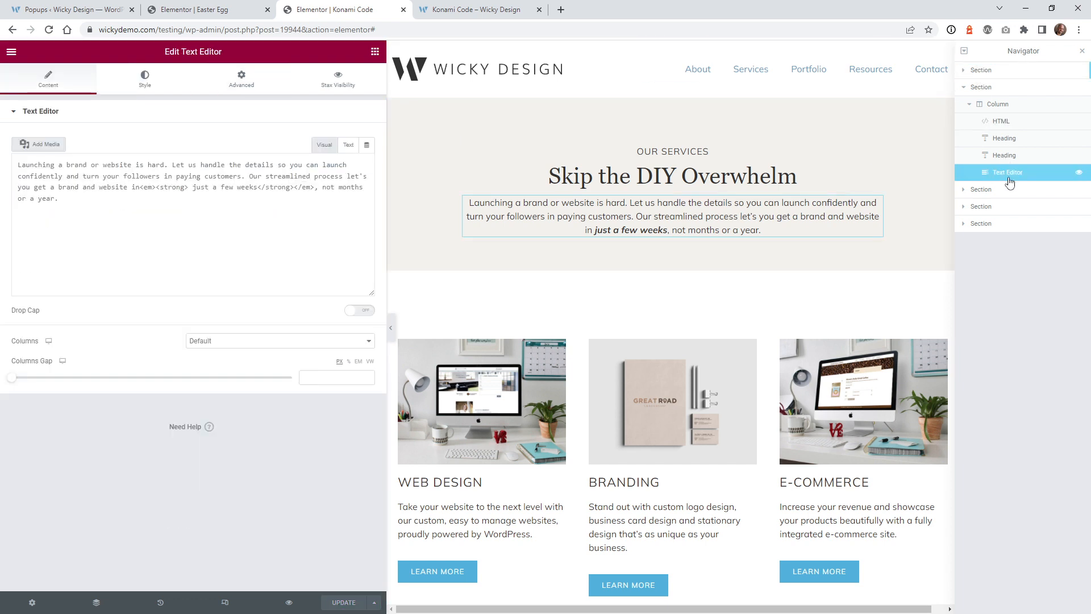
left_click(1003, 157)
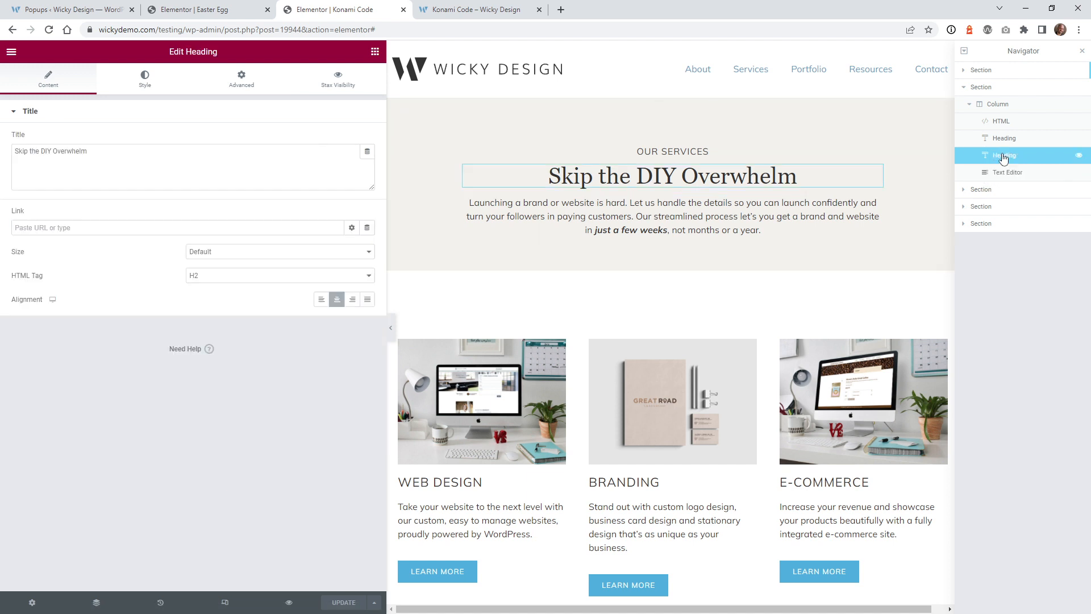
left_click(1002, 121)
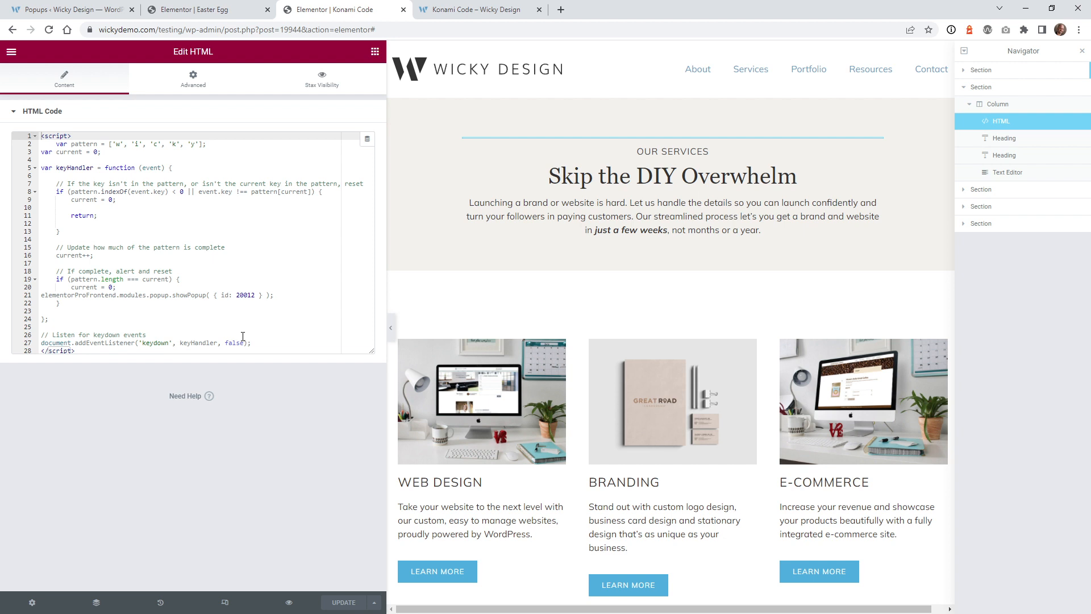
Step: Load the published Konami Code page at wickydemo.com/testing/konami-code/ without the preview parameters
left_click(505, 7)
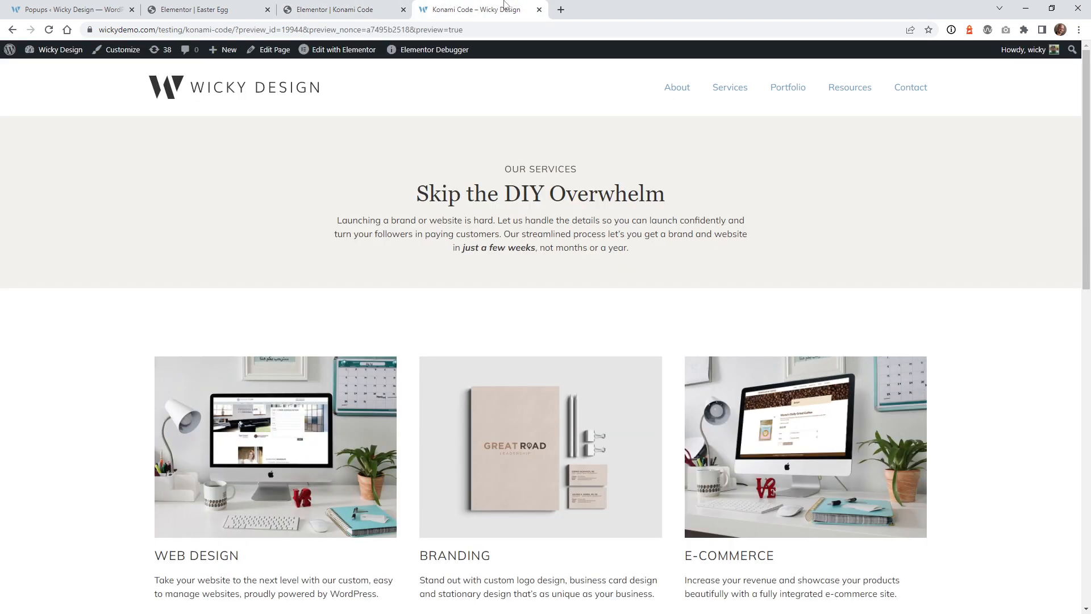
left_click_drag(247, 28, 932, 93)
key("BackSpace")
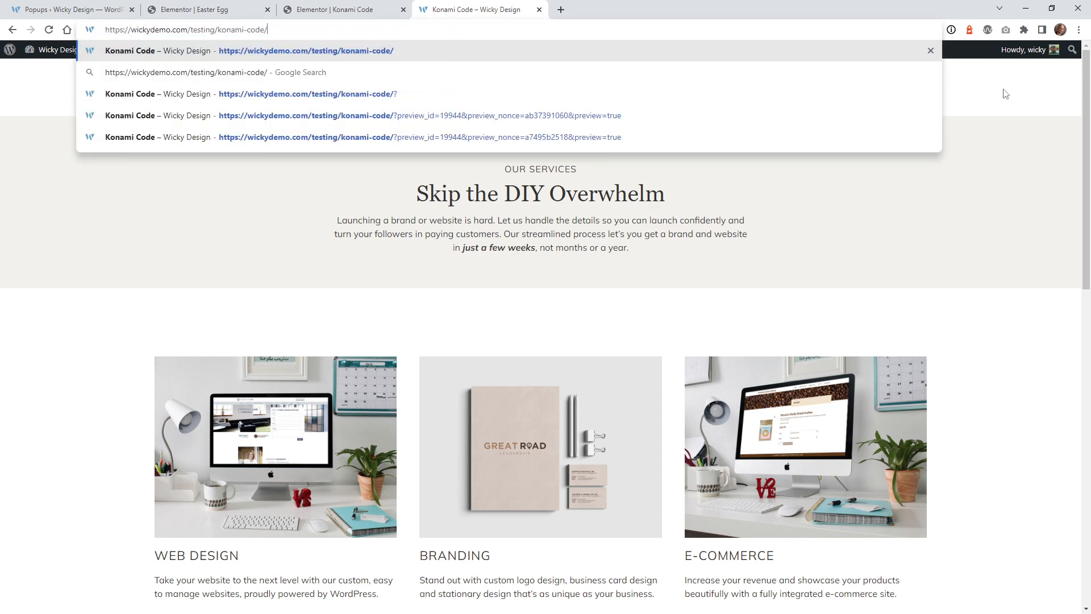
key("Return")
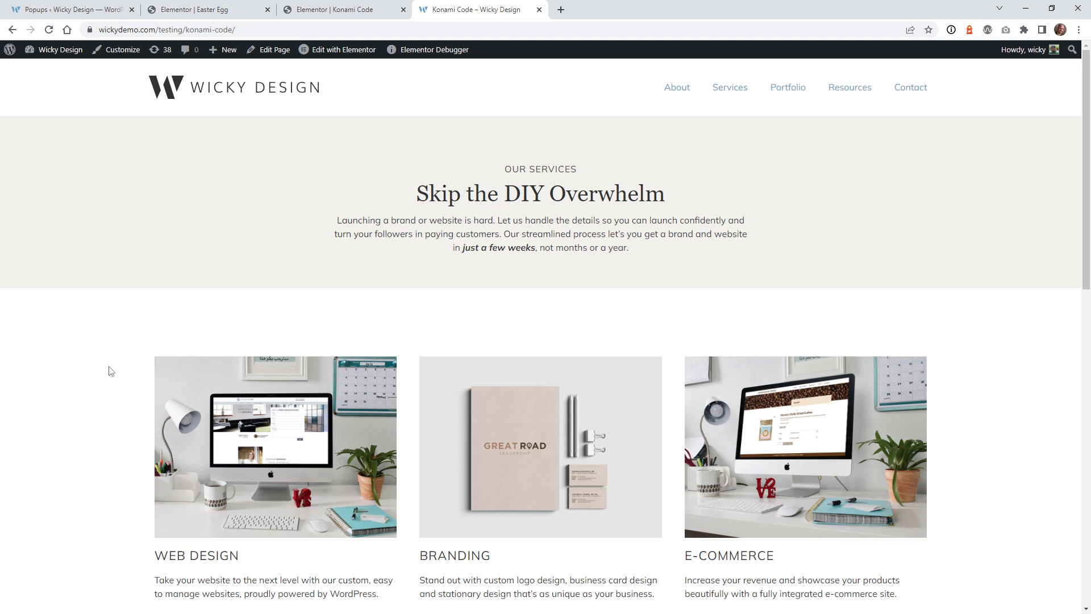
Step: Test the popup on the published page by entering the key sequence wicky, closing the popup, and repeating the test
key("w")
key("i")
key("c")
key("k")
key("y")
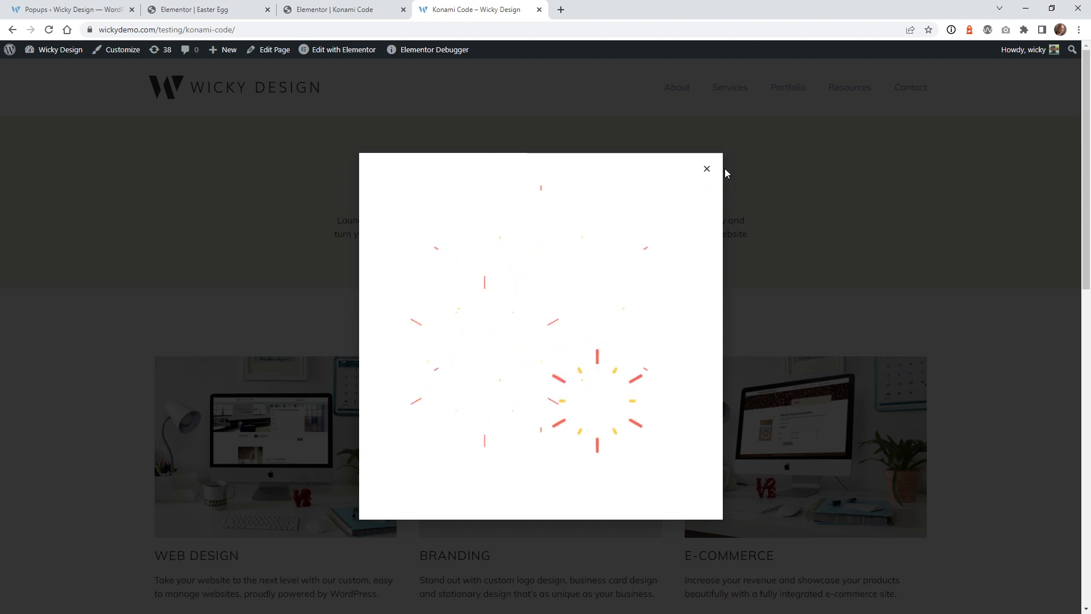
left_click(754, 176)
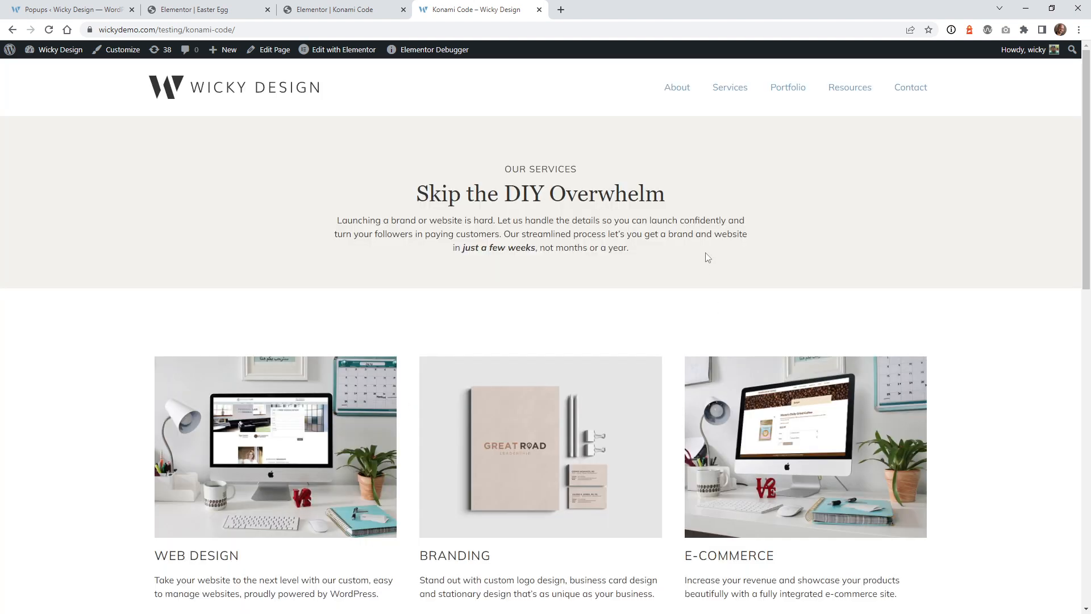
key("a")
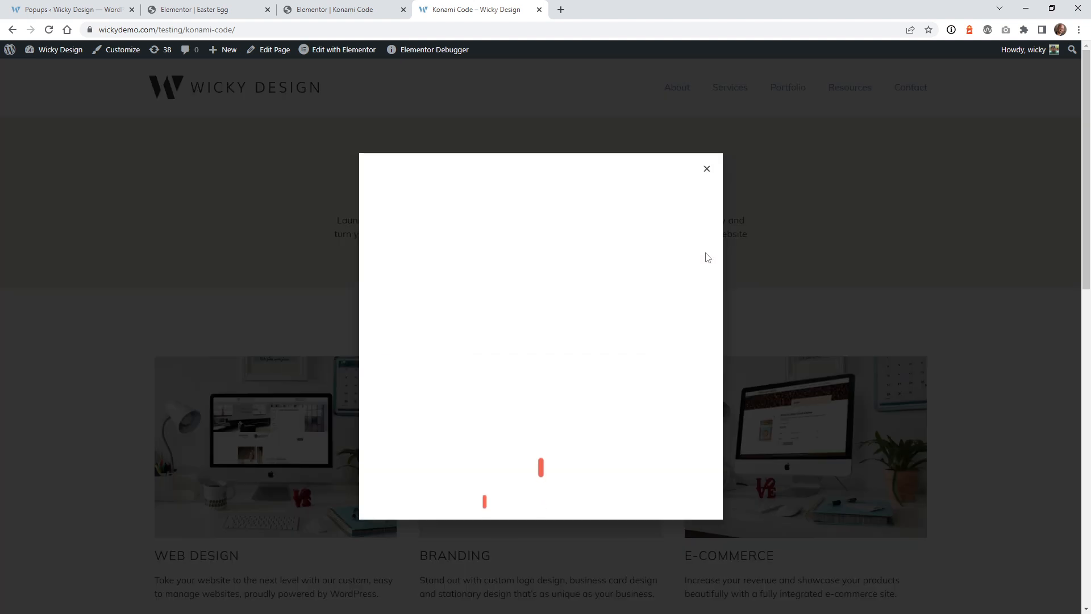
left_click(708, 170)
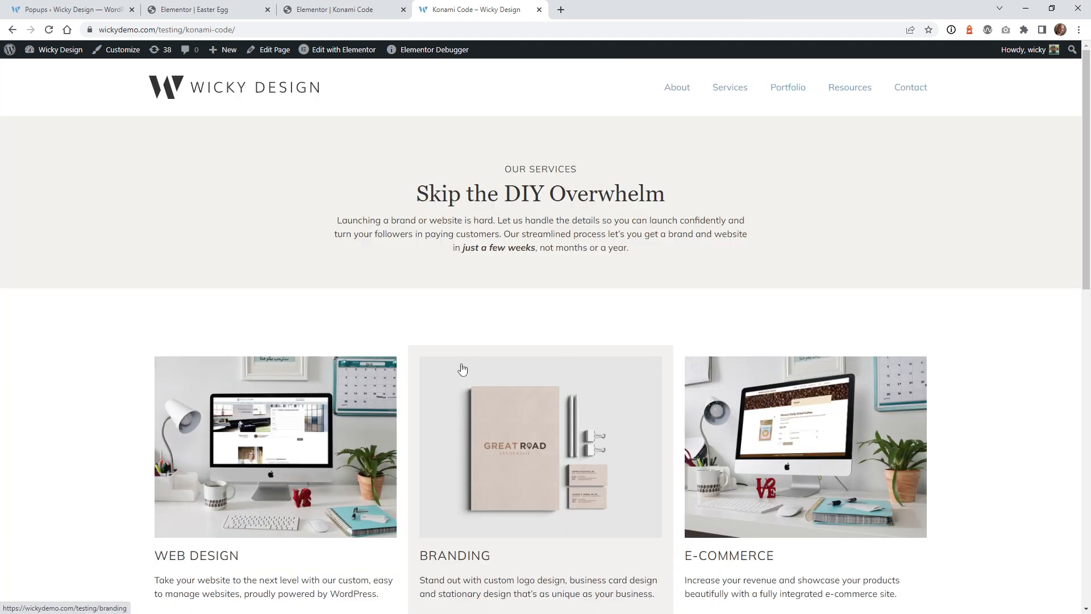